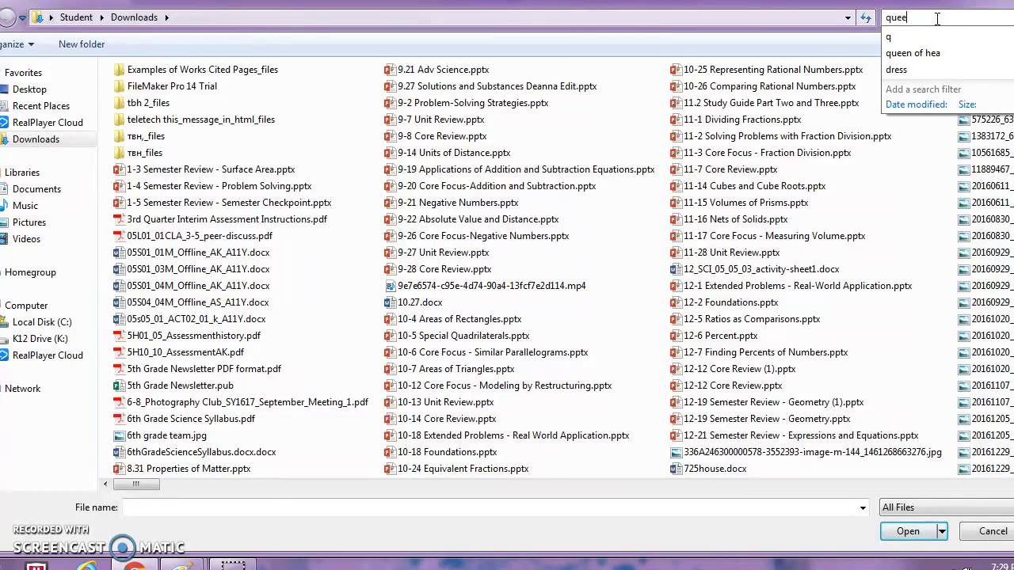
Step: Search the Downloads folder for "queen" and try to upload the found image as channel art
text(n)
double_click(129, 107)
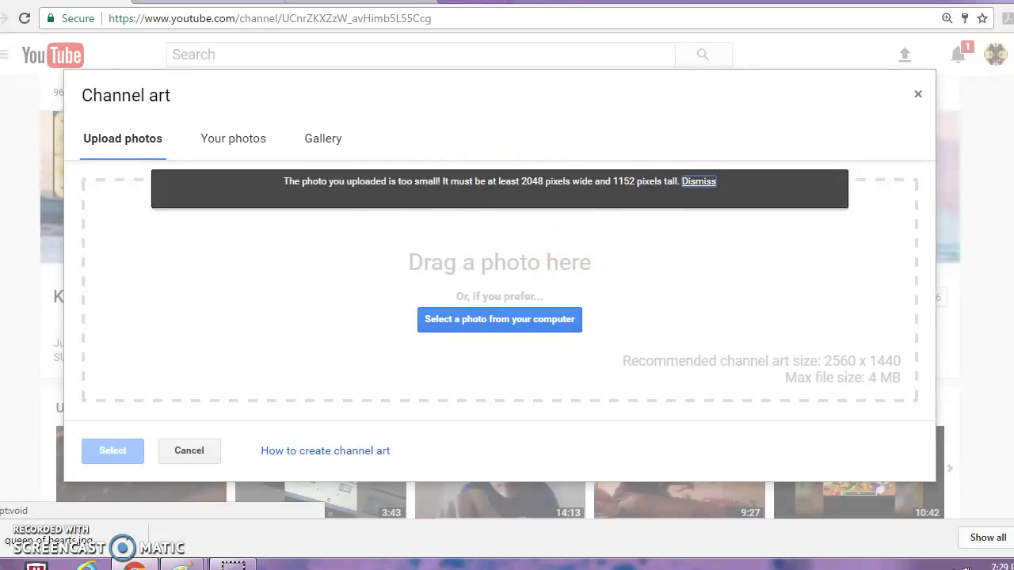
Step: Look through the "emoji queen wallpaper" image results for another picture to use
click(115, 118)
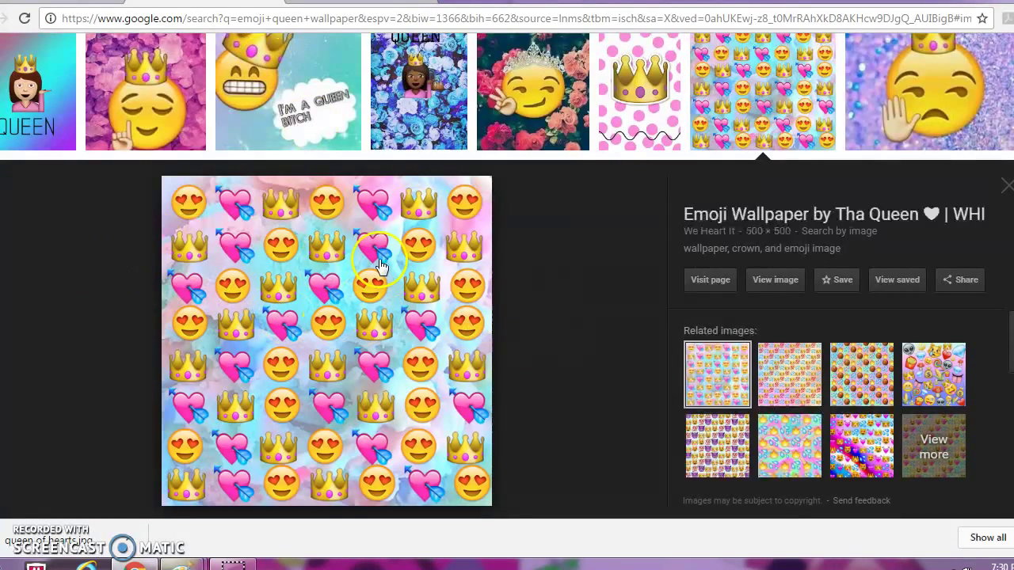
scroll(420, 240, up, 3)
right_click(261, 258)
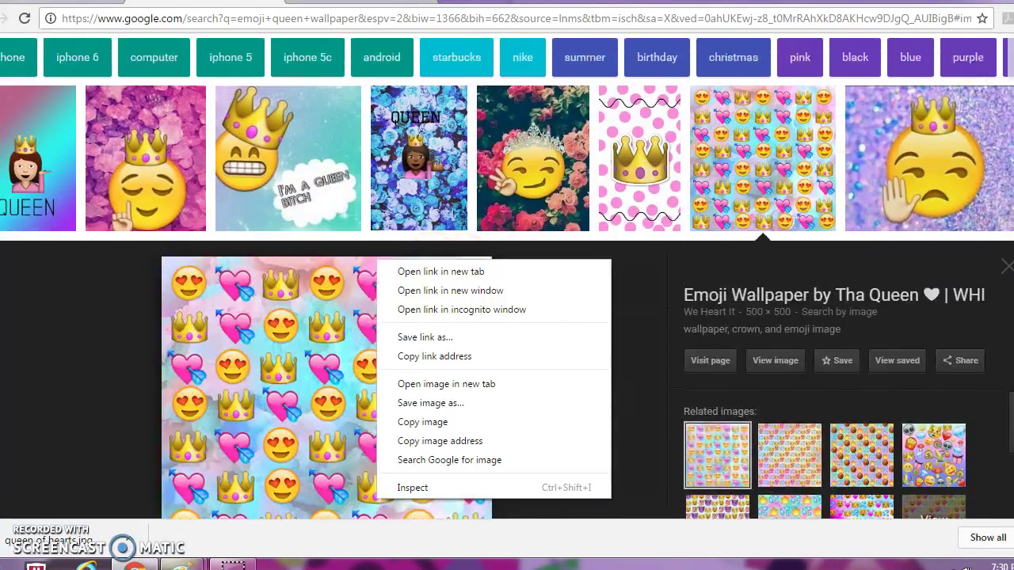
key(Escape)
scroll(507, 316, down, 6)
scroll(506, 277, up, 2)
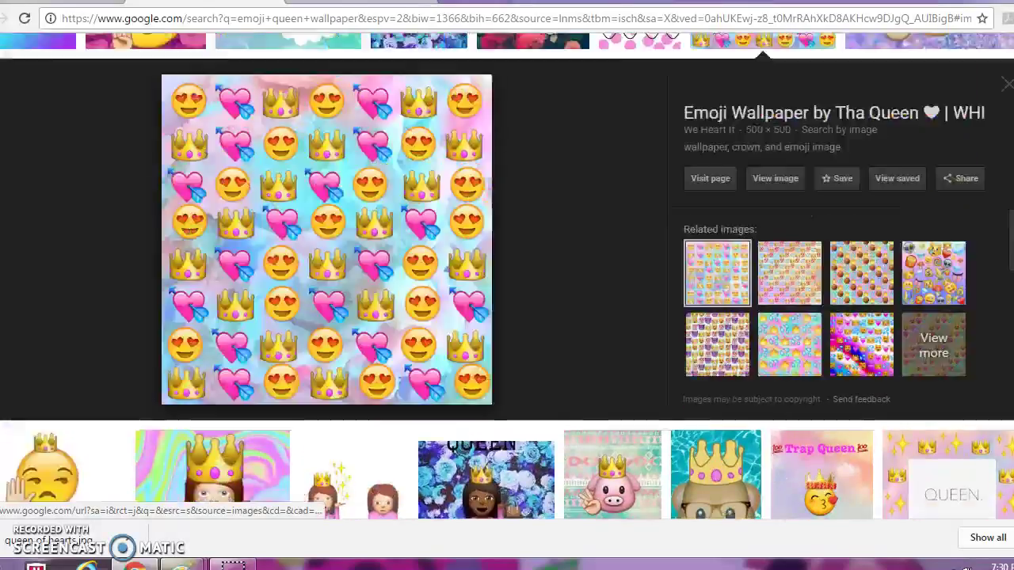
scroll(507, 277, down, 15)
key(Home)
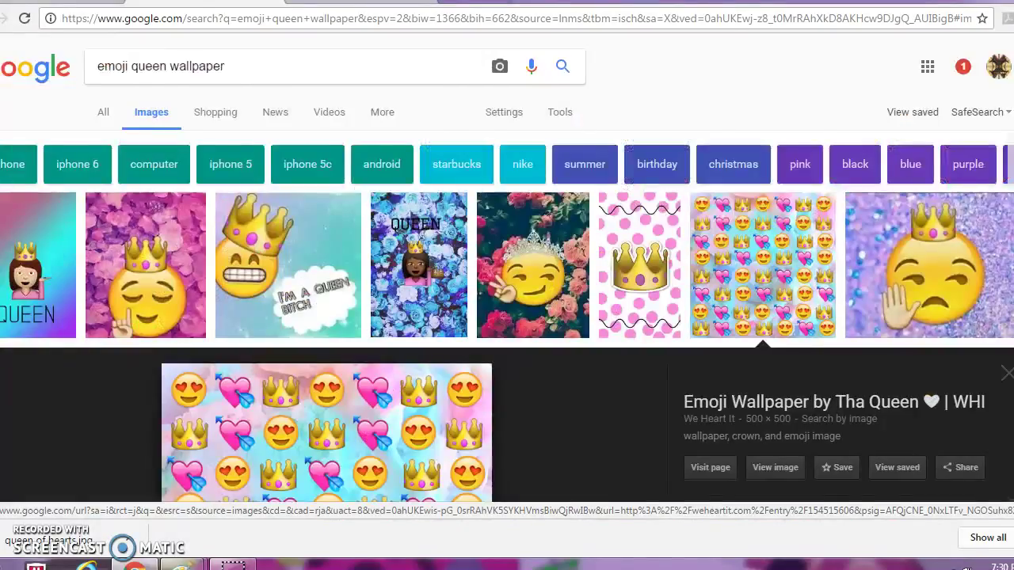
scroll(507, 269, down, 15)
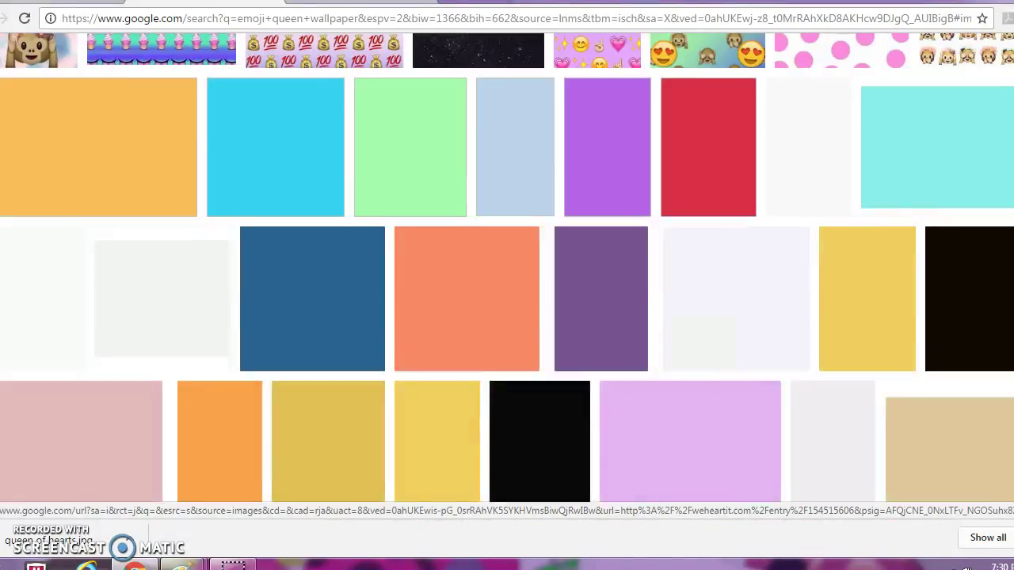
scroll(507, 270, up, 4)
key(Home)
scroll(475, 225, down, 4)
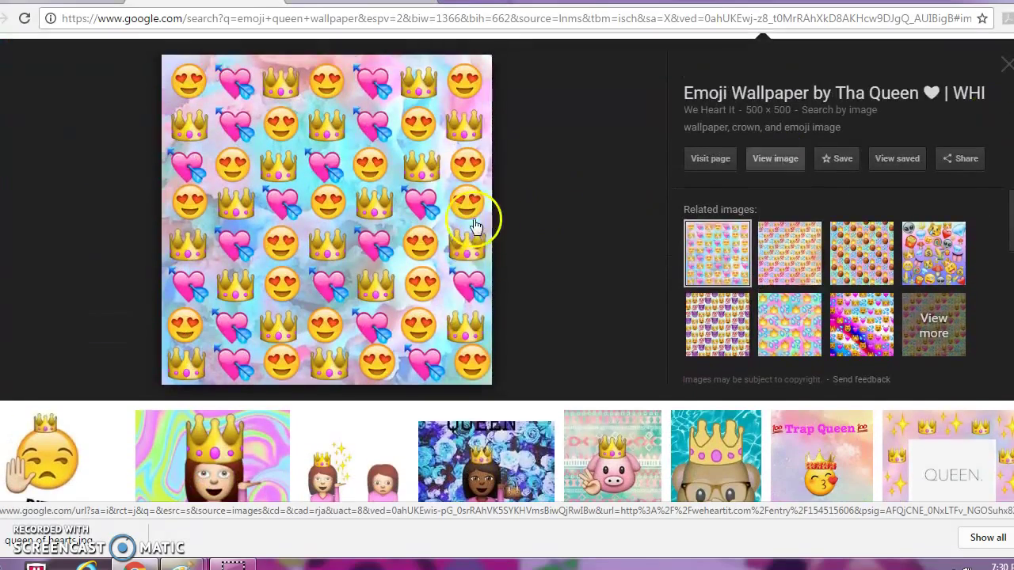
right_click(453, 220)
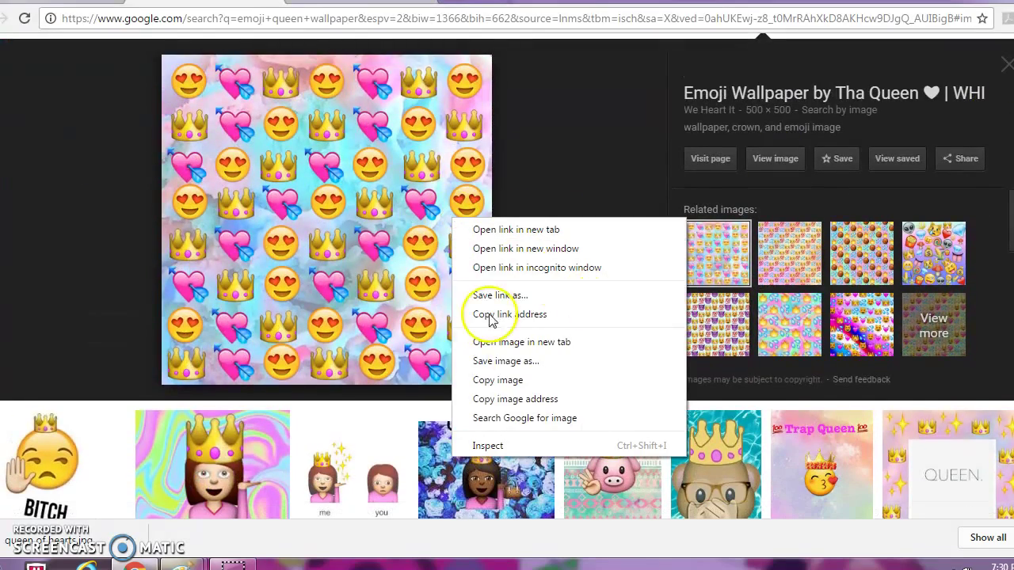
click(290, 479)
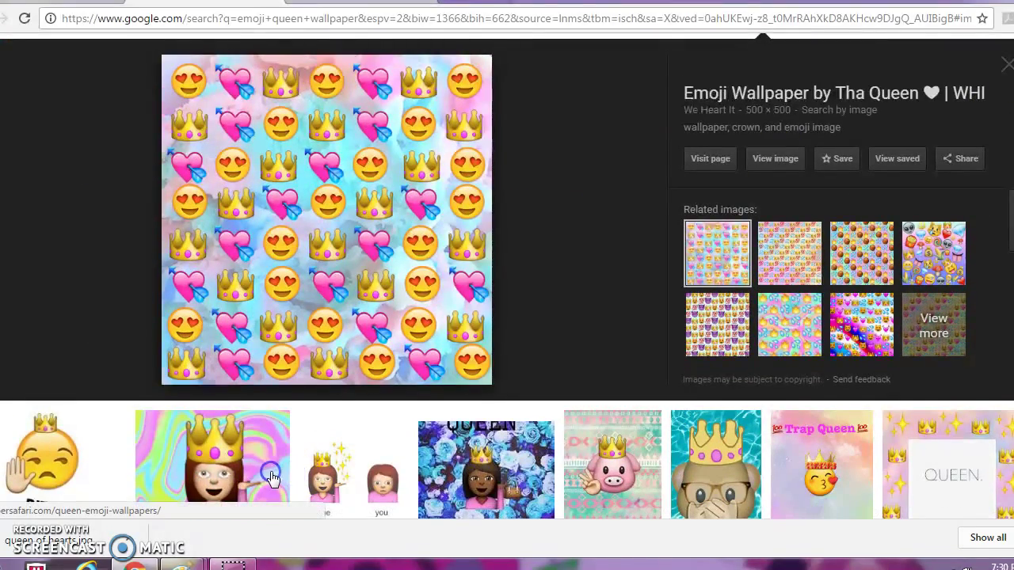
Step: Preview the crowned girl emoji on the colorful swirl background and start saving that image
click(274, 475)
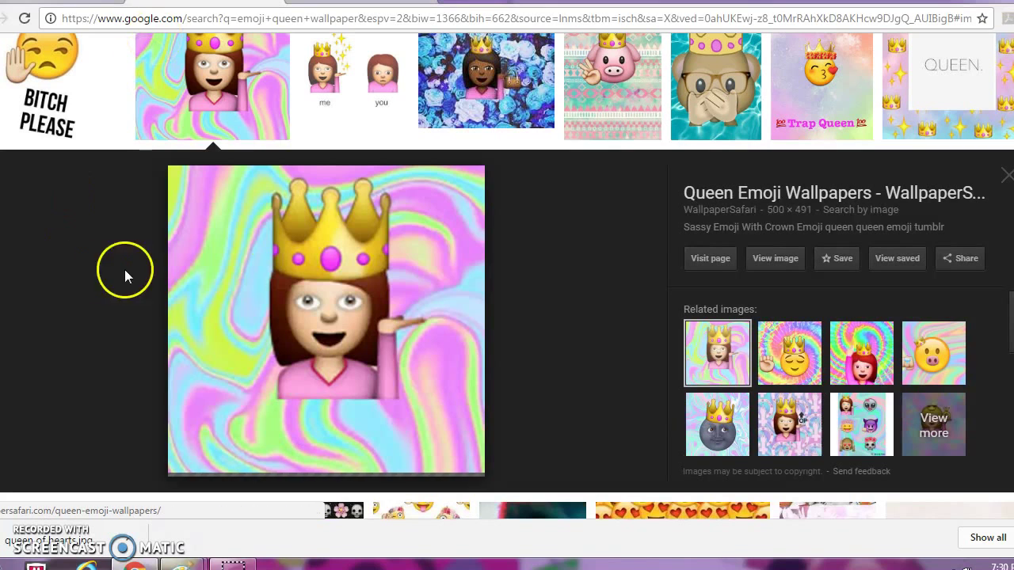
right_click(273, 257)
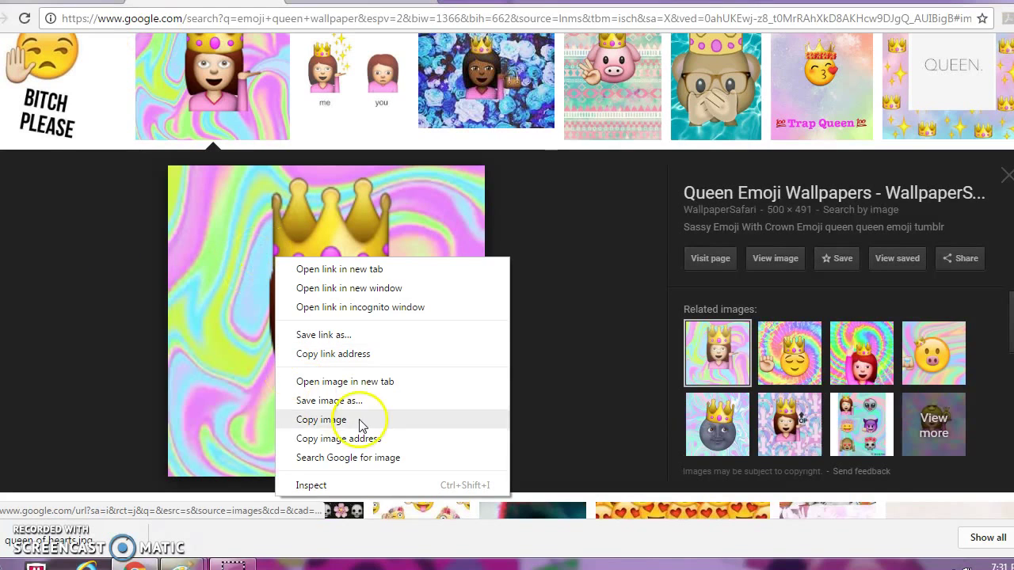
click(329, 400)
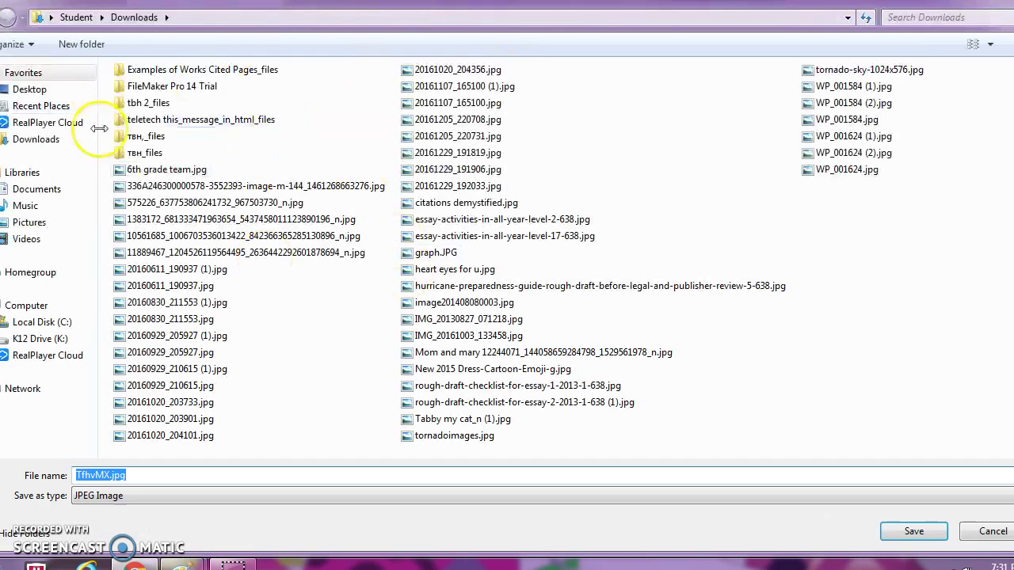
Step: Search the Downloads folder for "queen colorf" within the save dialog
click(908, 18)
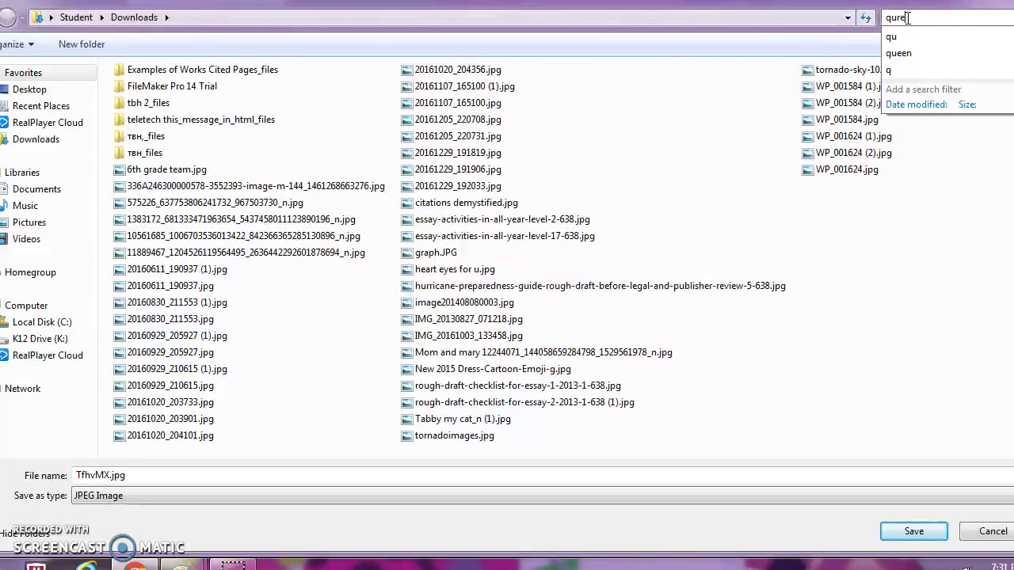
text(queen)
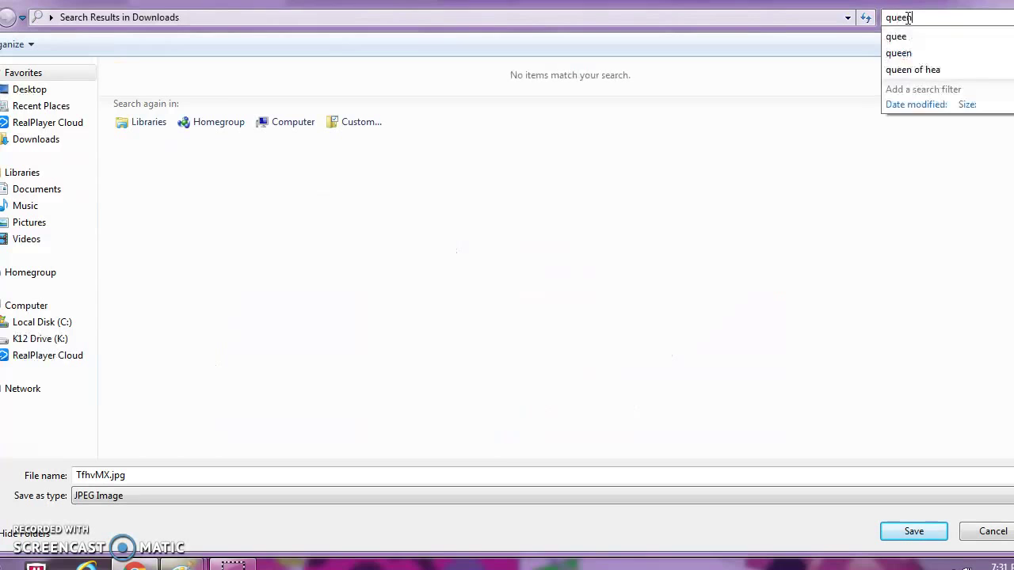
text( colorf)
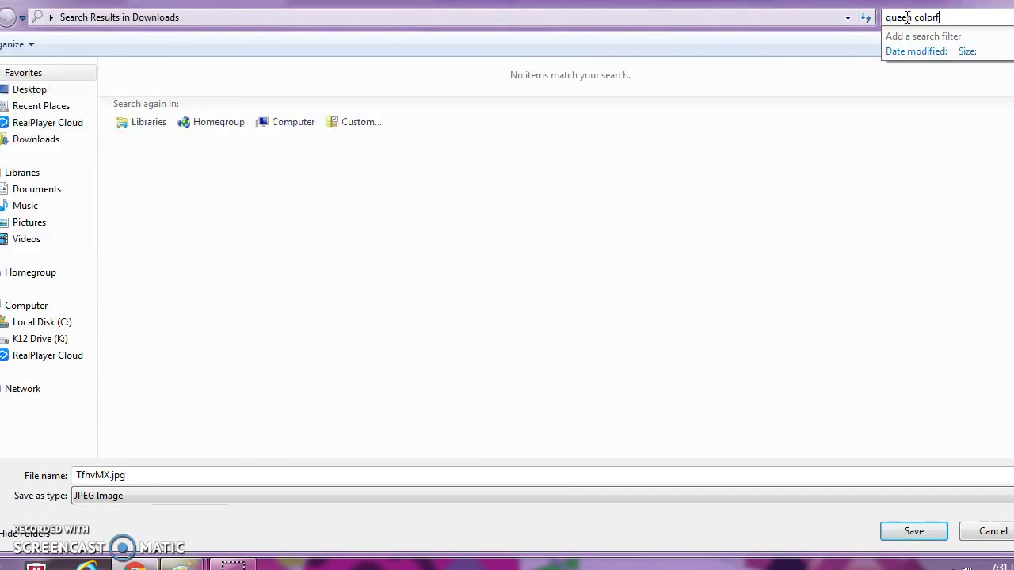
Step: Name the image file "queen colorful" with JPEG Image as the file type
click(195, 475)
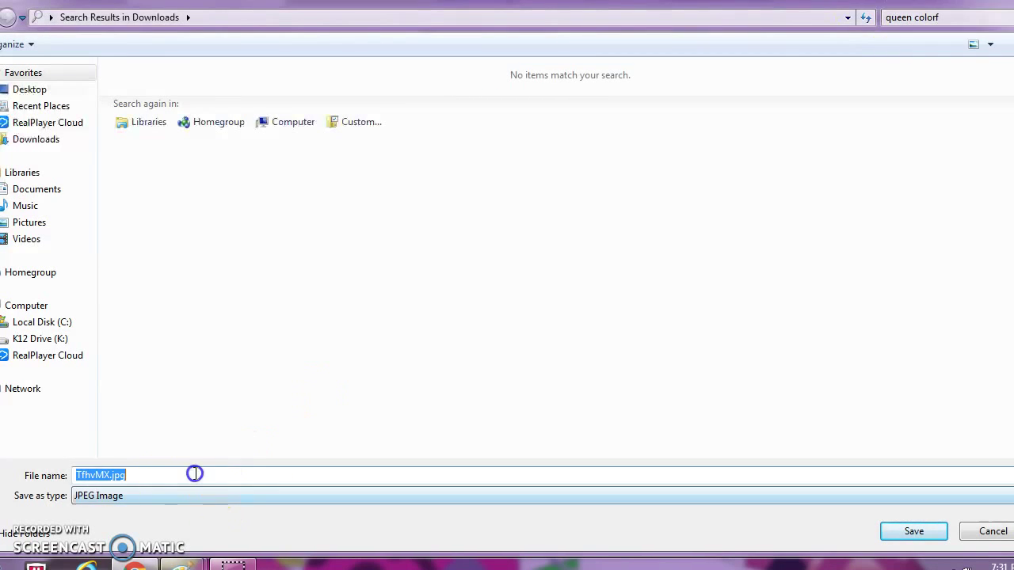
click(128, 497)
click(136, 471)
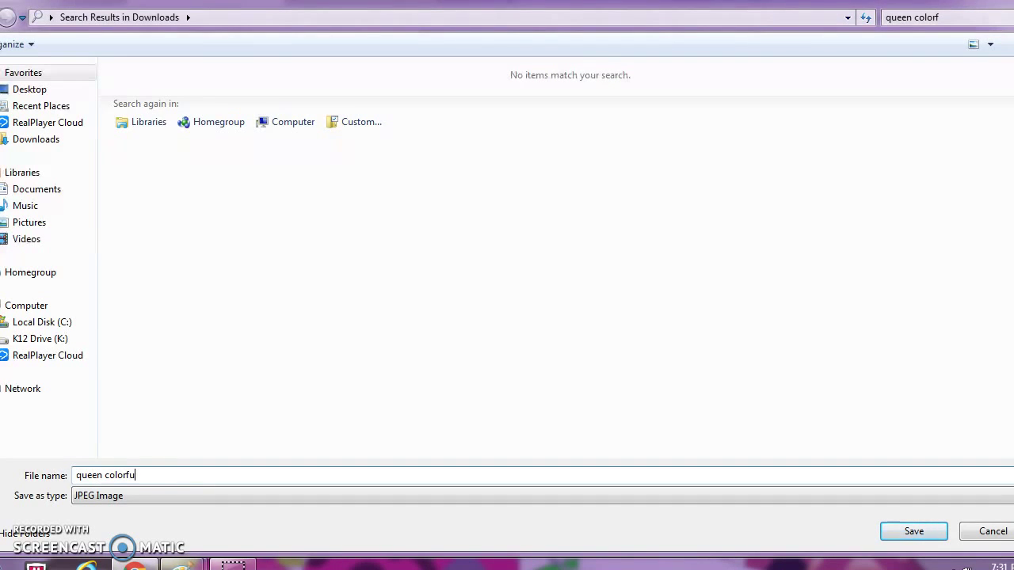
text(queen colorful)
click(160, 499)
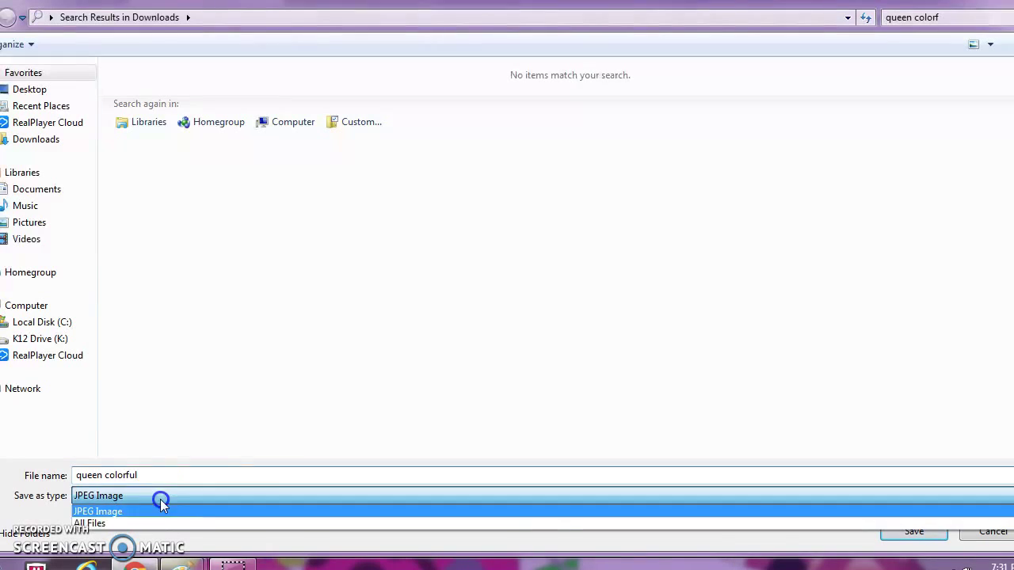
click(156, 534)
click(881, 524)
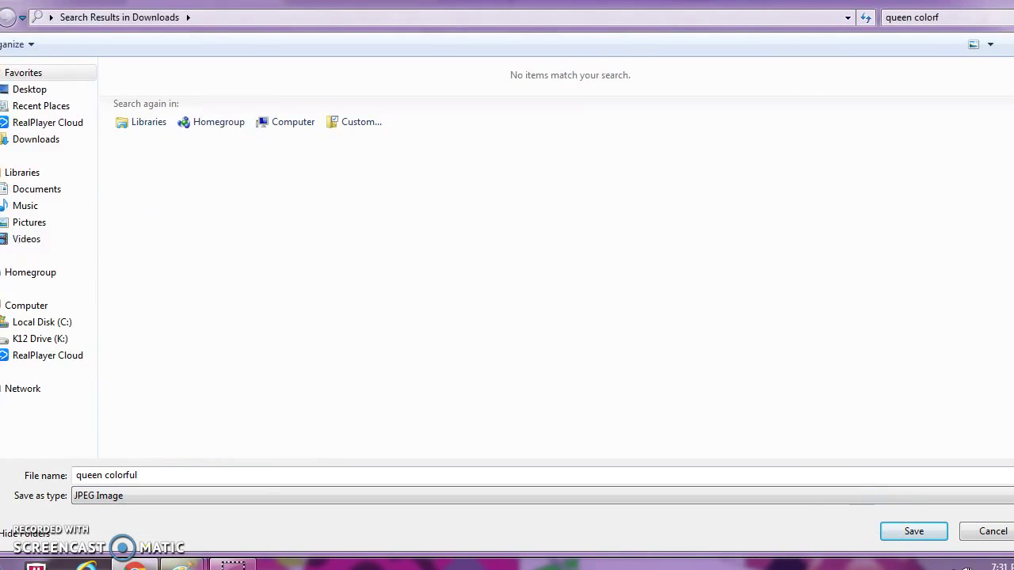
Step: Save the image, using the Downloads folder as the location
click(909, 530)
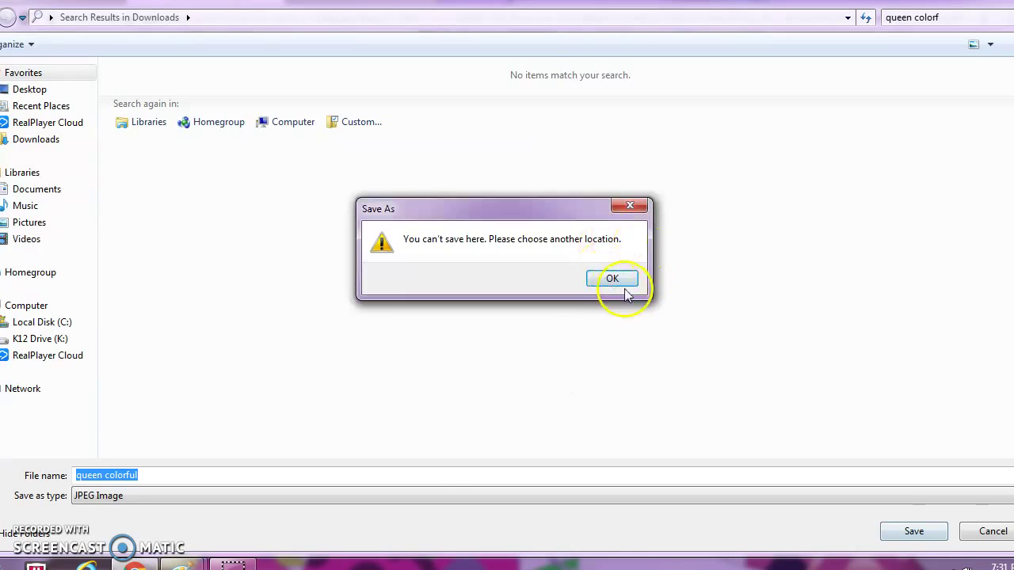
click(629, 208)
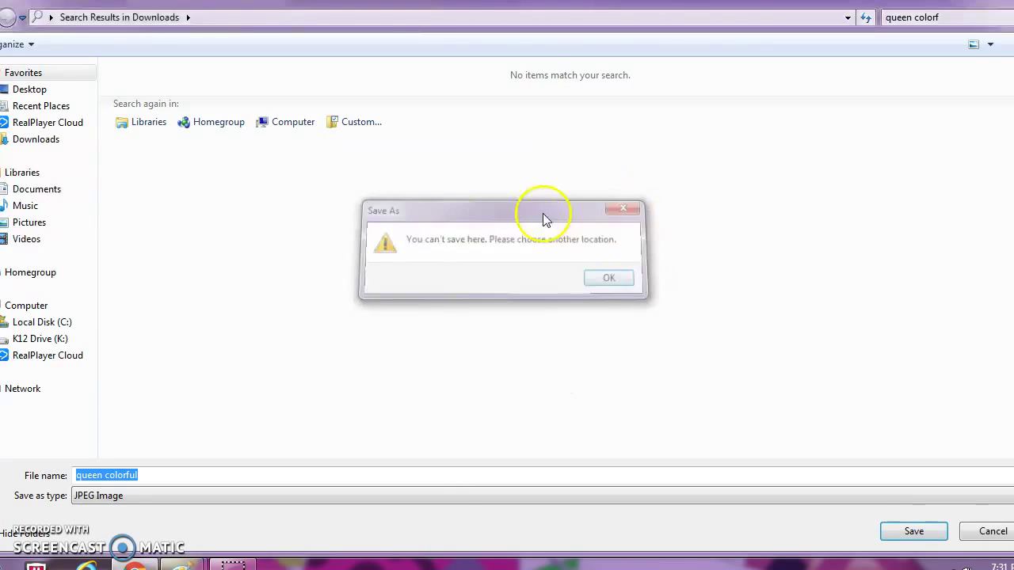
click(41, 145)
click(907, 534)
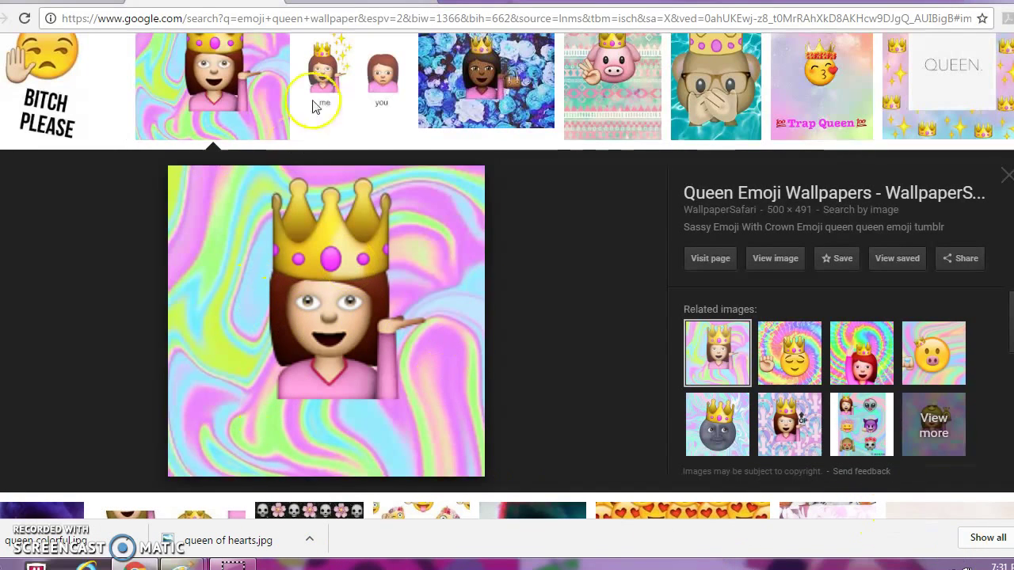
Step: Close the browser's download bar and open the computer's Downloads folder in a file window
click(1013, 538)
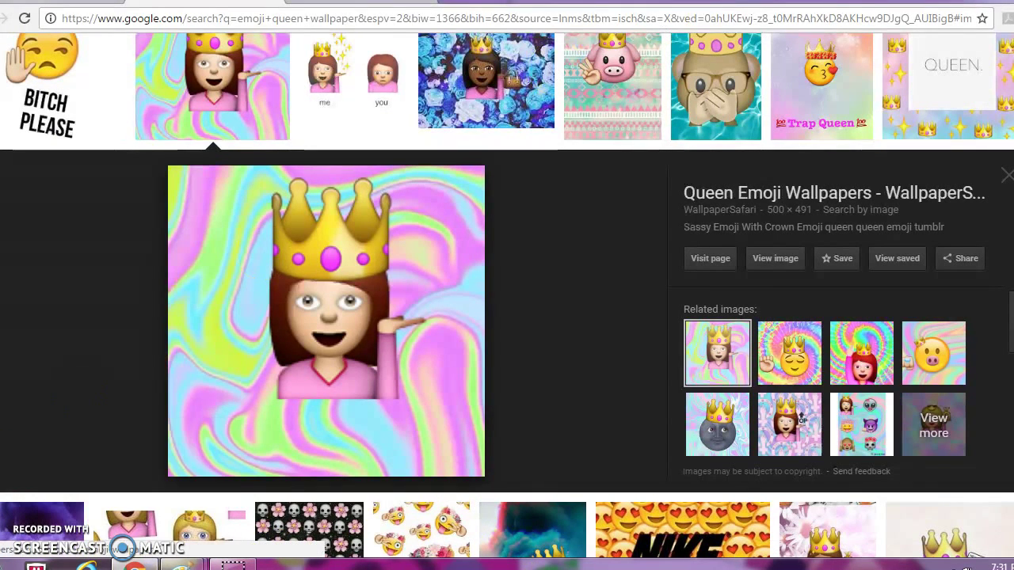
click(12, 565)
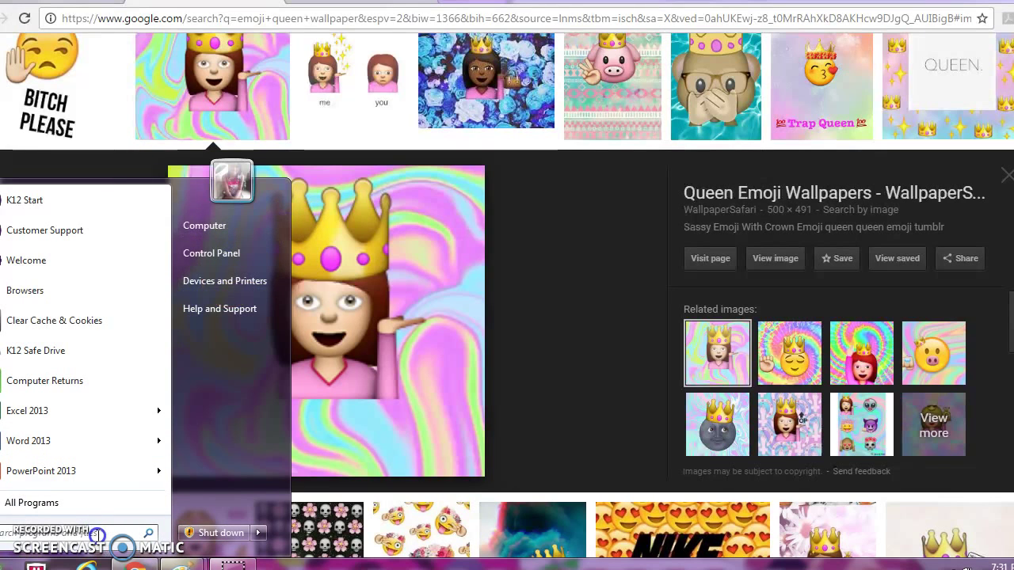
text(p)
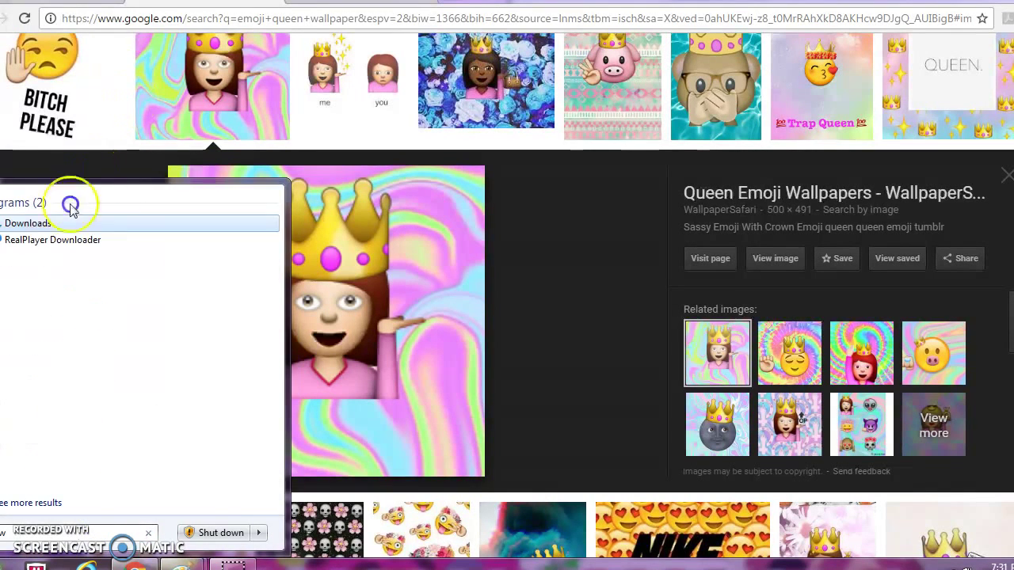
click(76, 225)
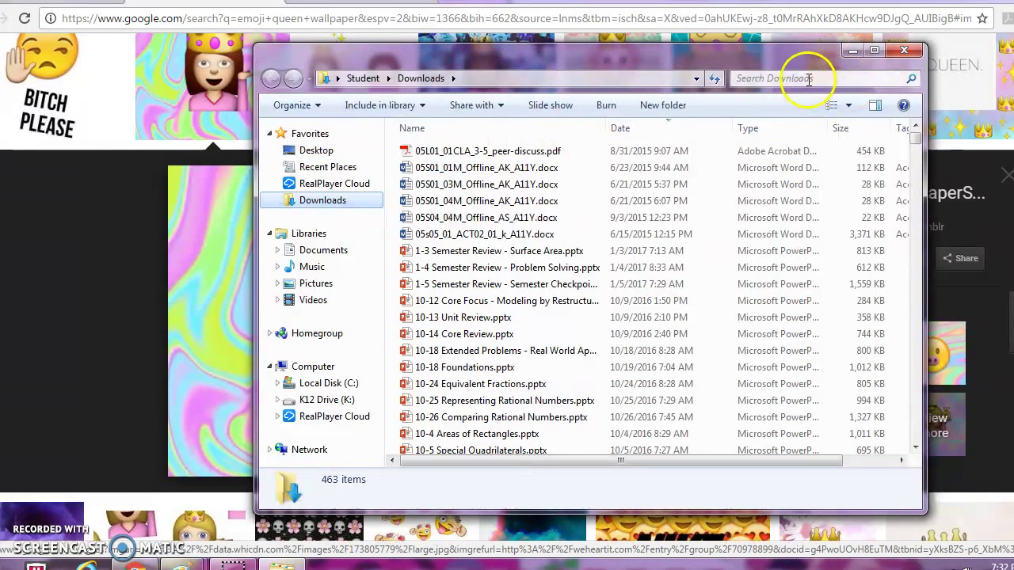
Step: Find queen colorful.jpg with the search "quee" and open it in Paint with its resize settings displayed
click(802, 79)
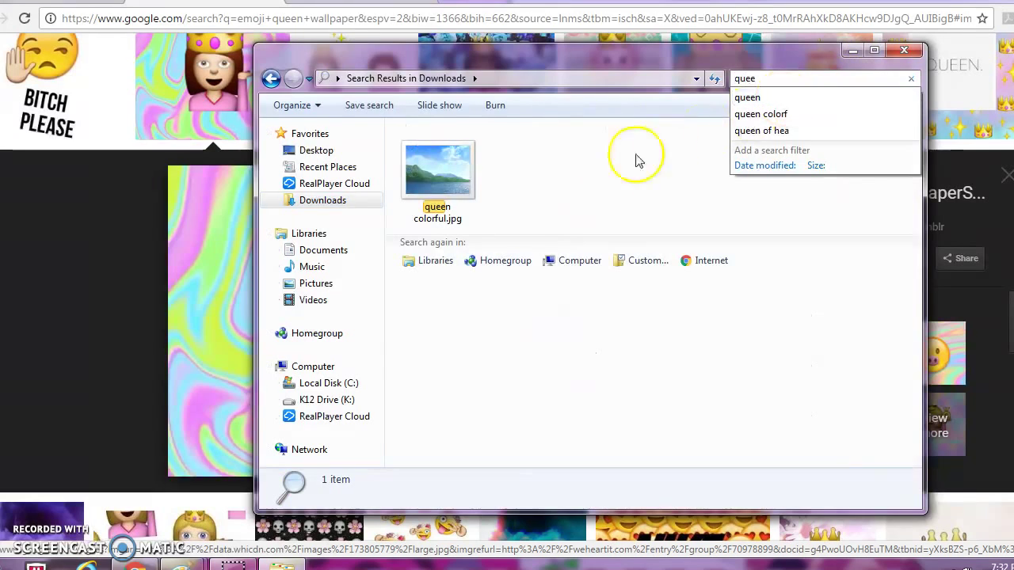
right_click(428, 170)
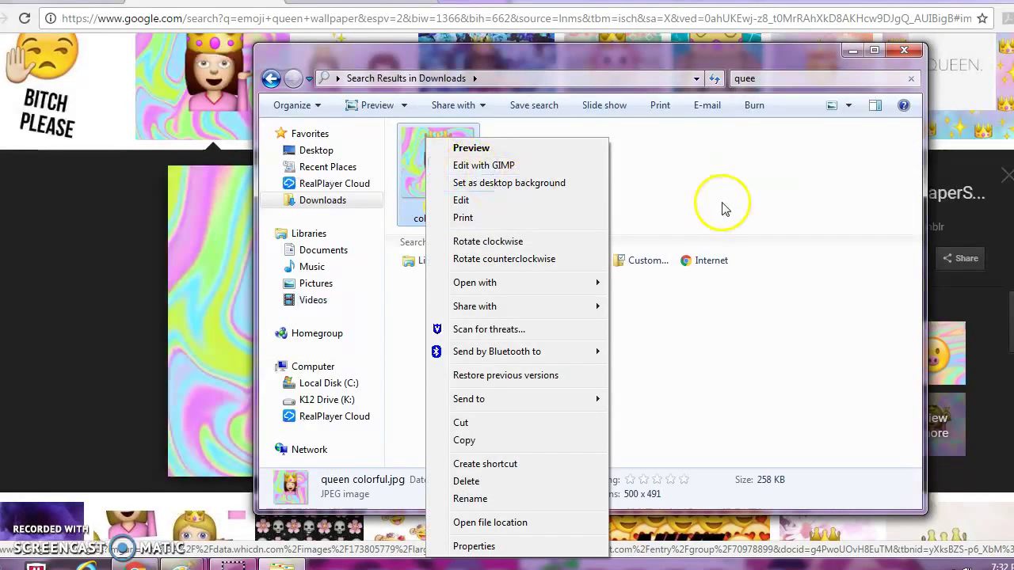
mouse_move(538, 283)
click(640, 285)
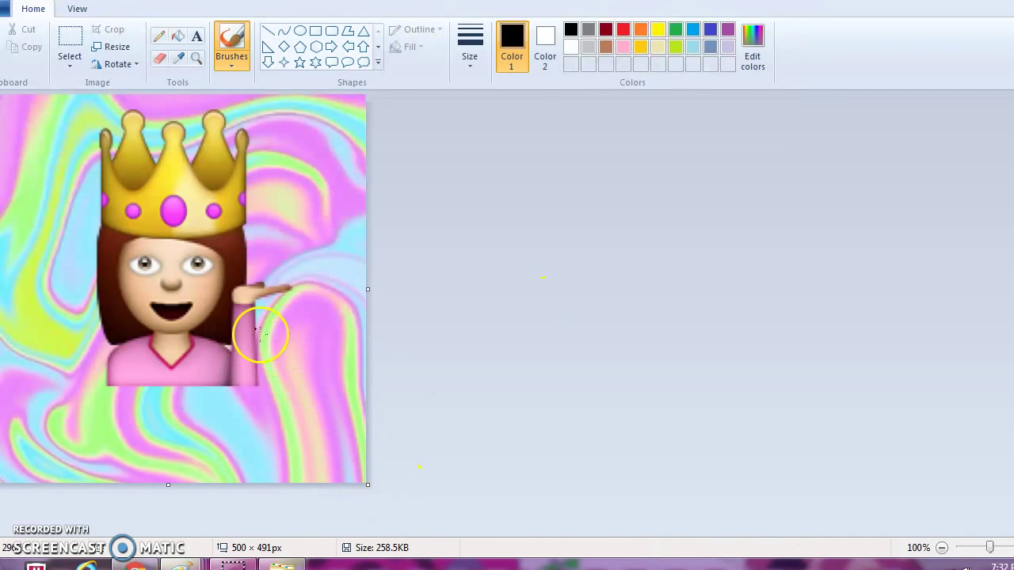
click(103, 47)
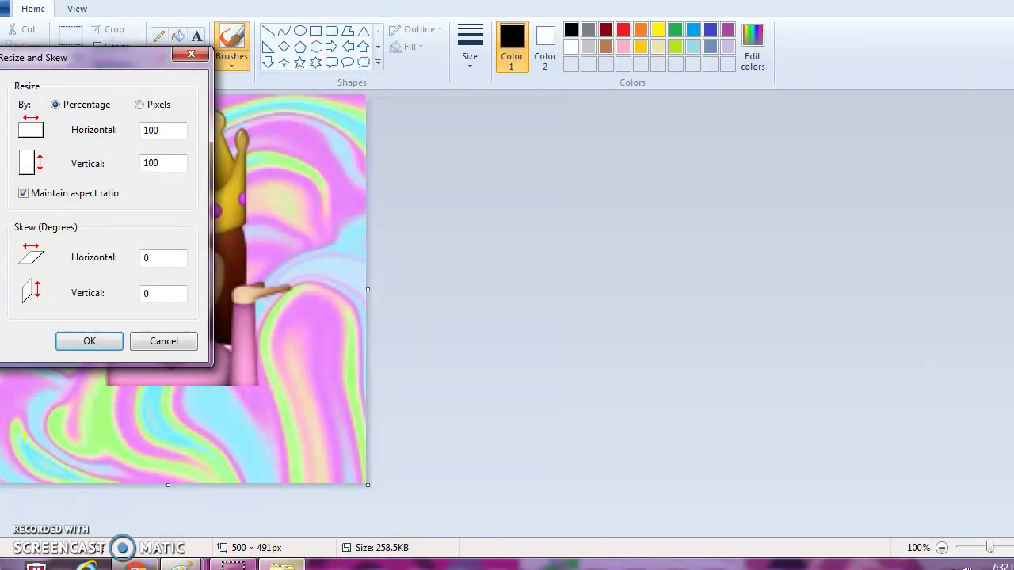
Step: Switch to YouTube's channel art dialog to check the required photo size, and return to queen colorful.jpg in Paint
click(137, 565)
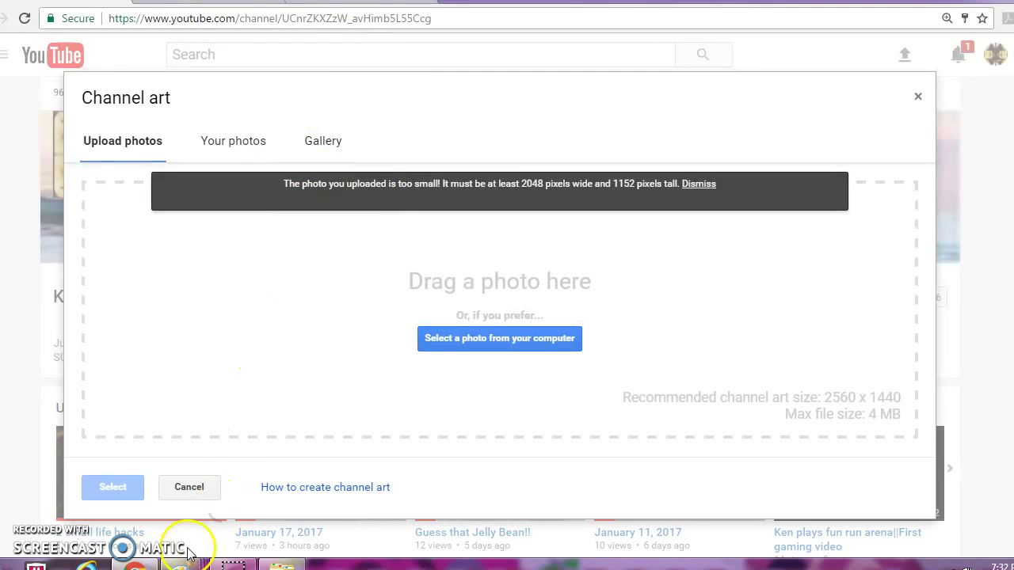
click(162, 42)
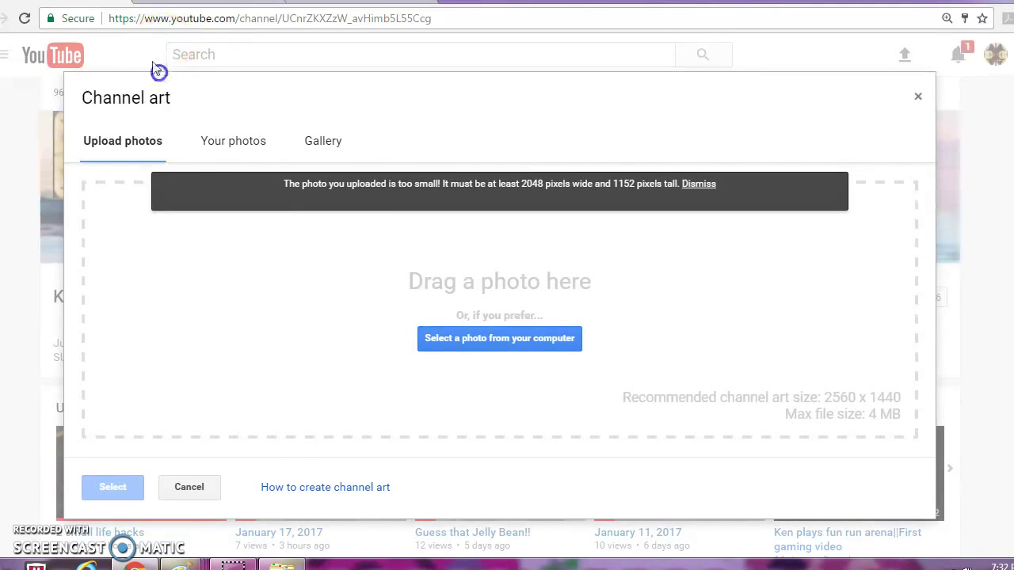
drag(97, 26, 163, 366)
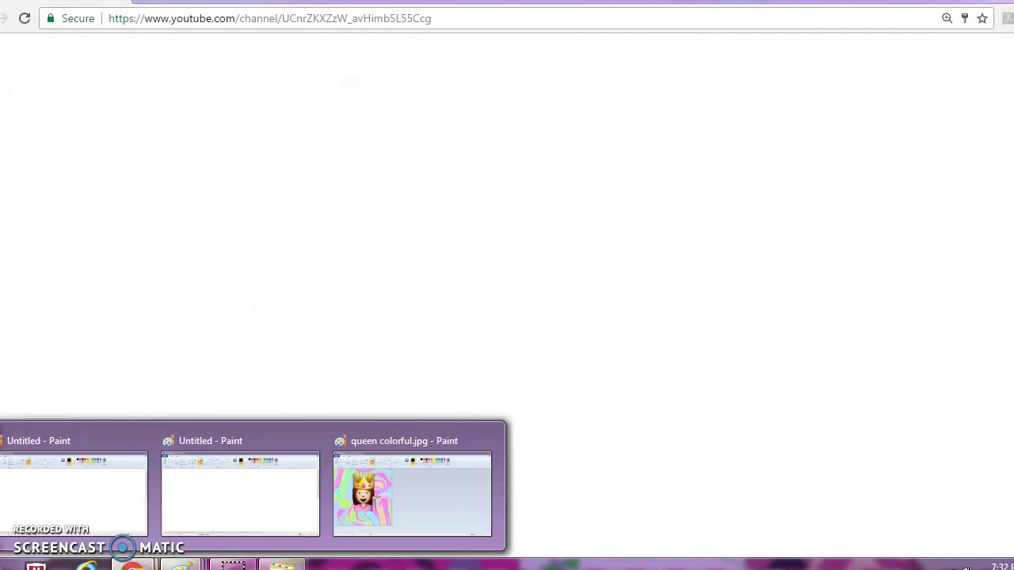
mouse_move(132, 564)
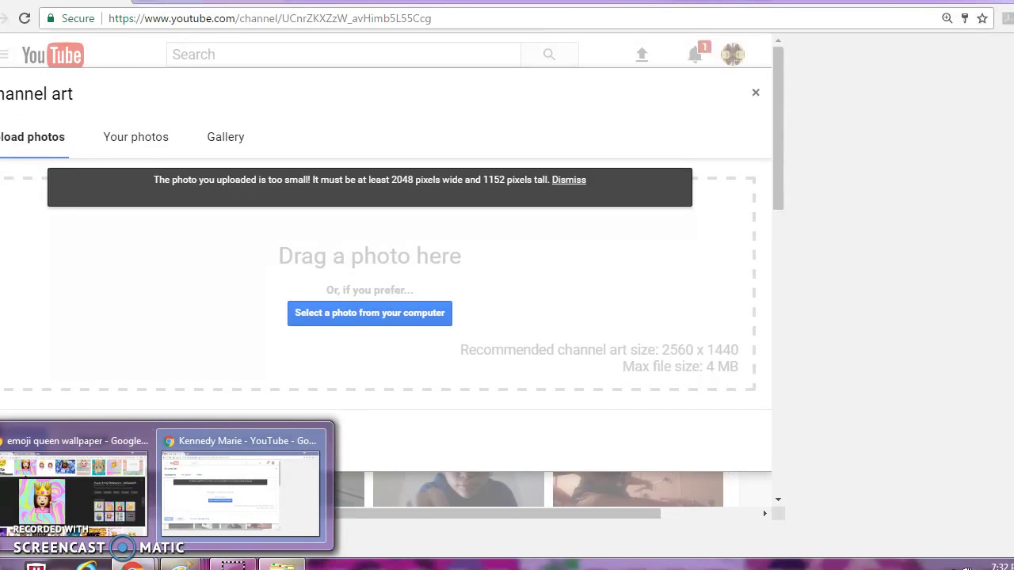
mouse_move(180, 564)
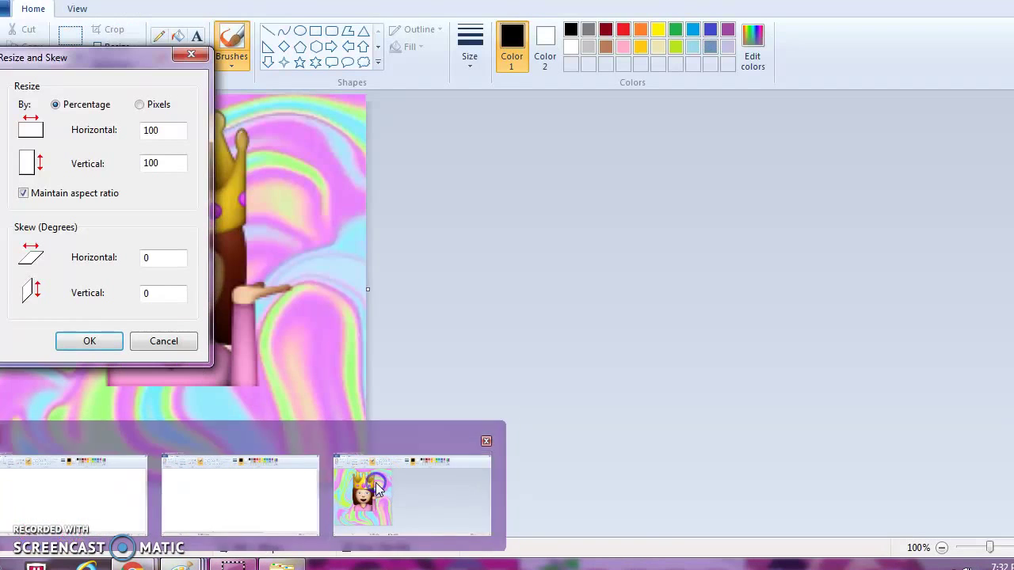
Step: Resize the queen image to 2048 pixels horizontally and 1152 pixels vertically without maintaining the aspect ratio
click(375, 487)
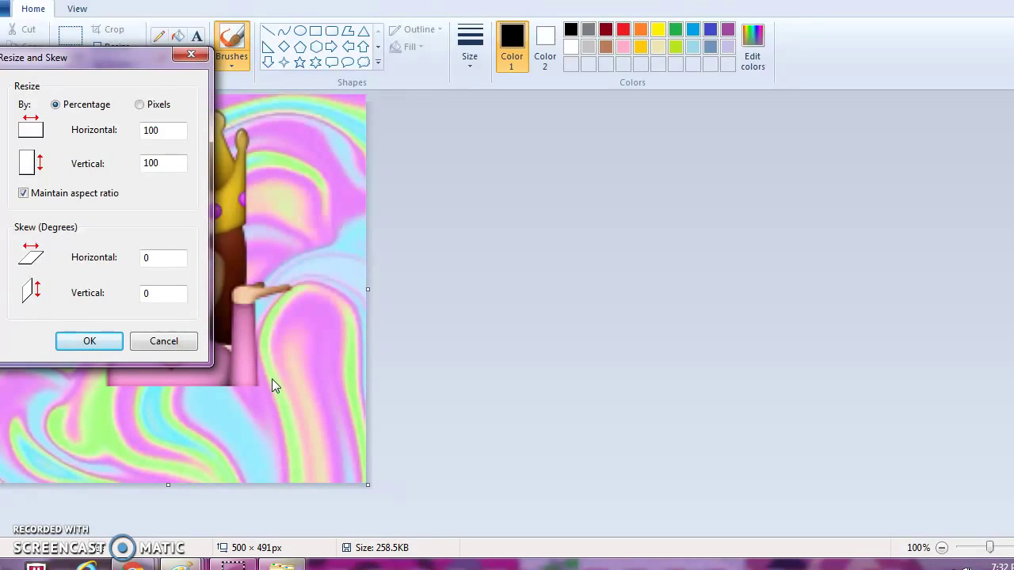
click(143, 104)
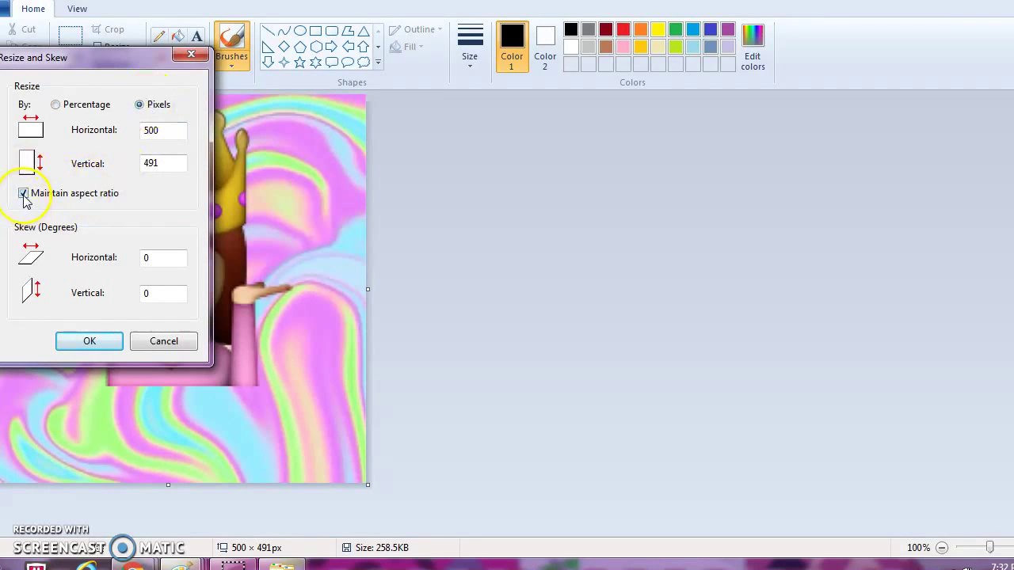
click(162, 131)
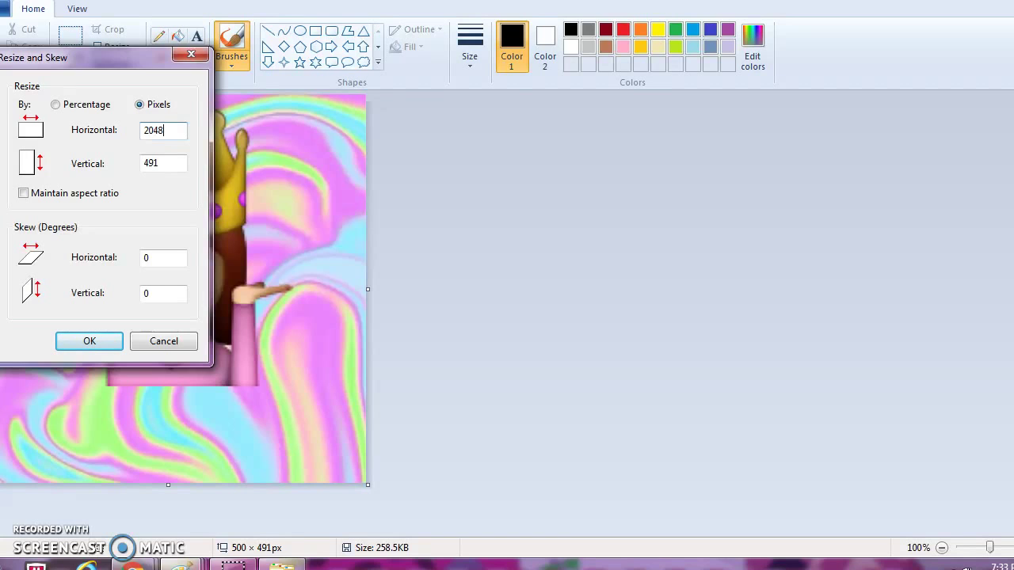
click(166, 165)
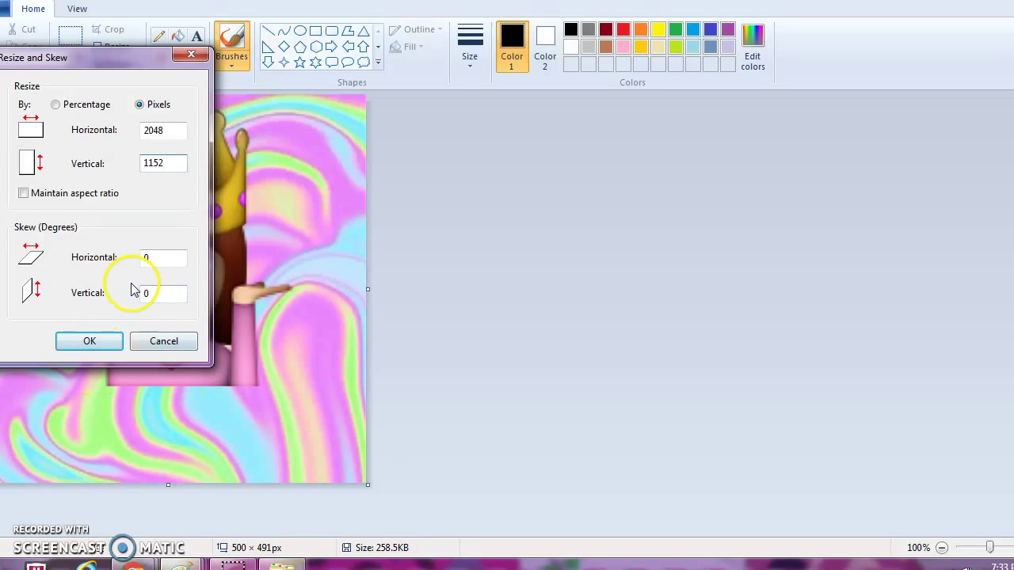
click(89, 340)
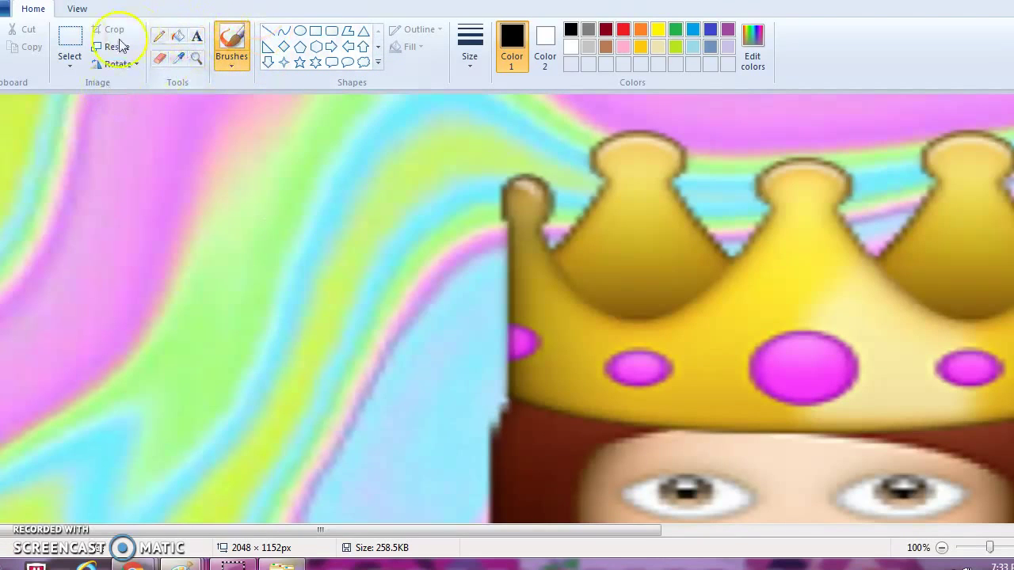
Step: Save the resized image as a separate JPEG named queen colorful2 in the Downloads folder
click(6, 8)
click(33, 131)
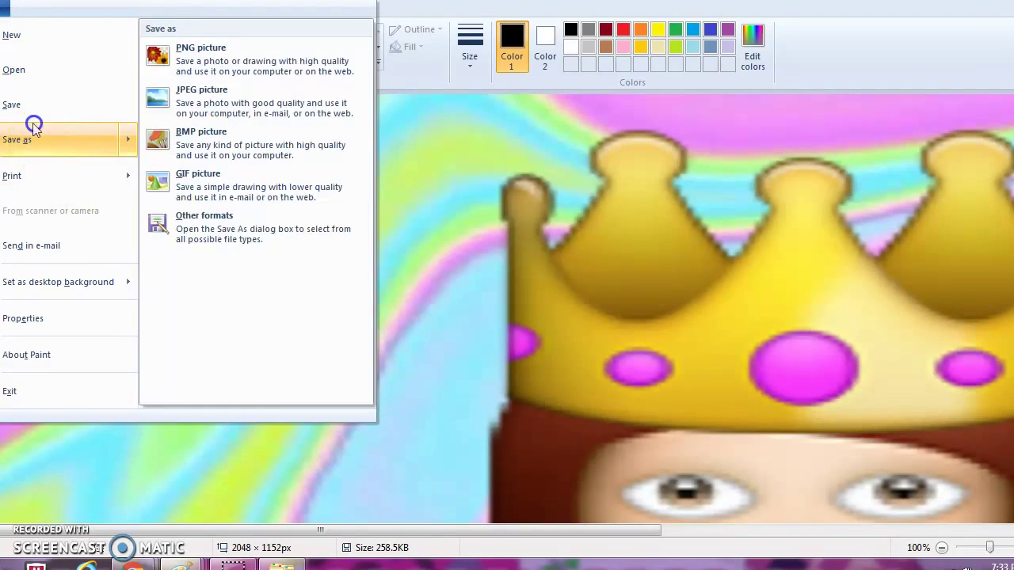
key(Escape)
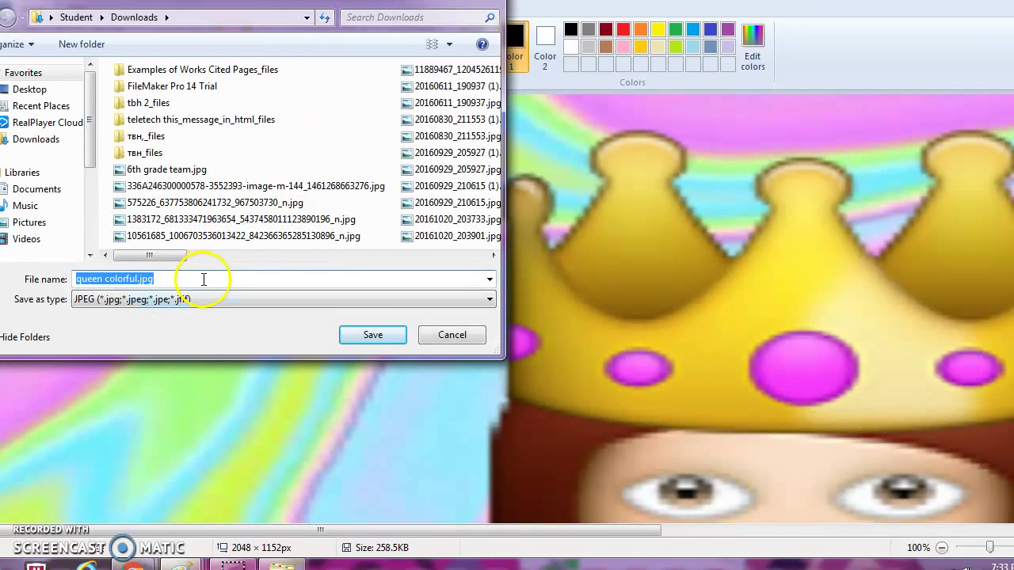
click(204, 278)
key(BackSpace)
key(BackSpace)
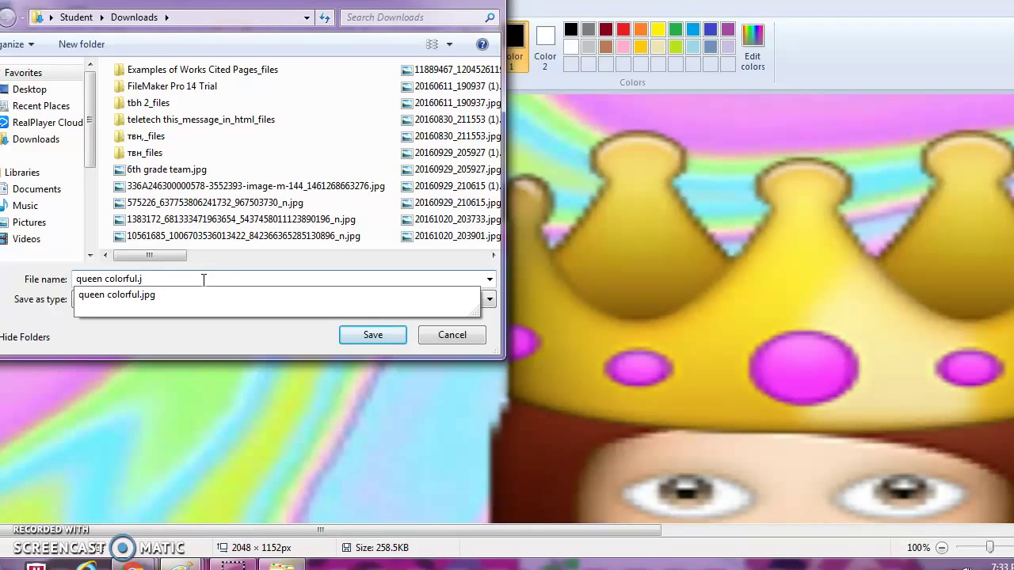
key(BackSpace)
text(2)
click(350, 336)
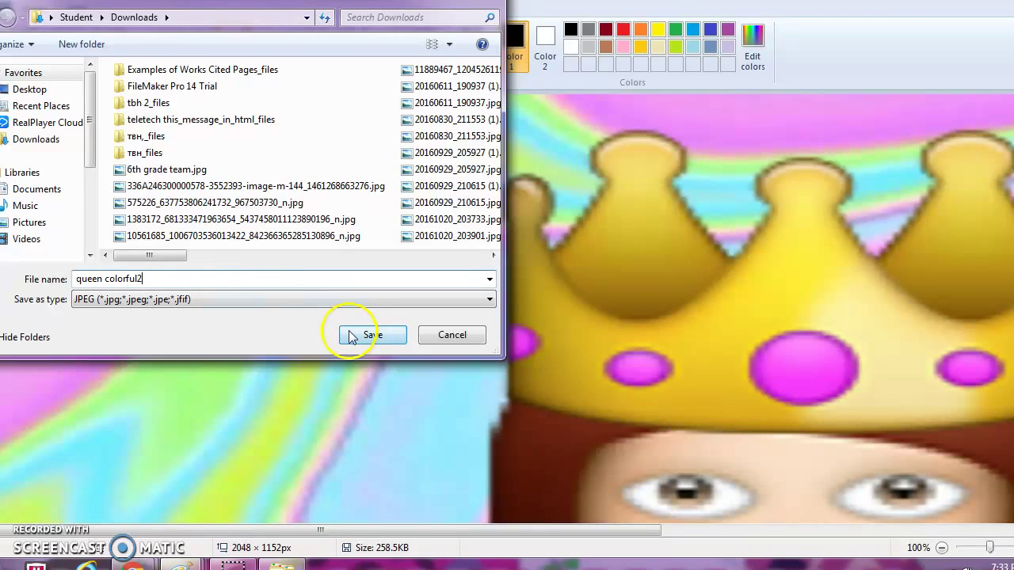
click(367, 334)
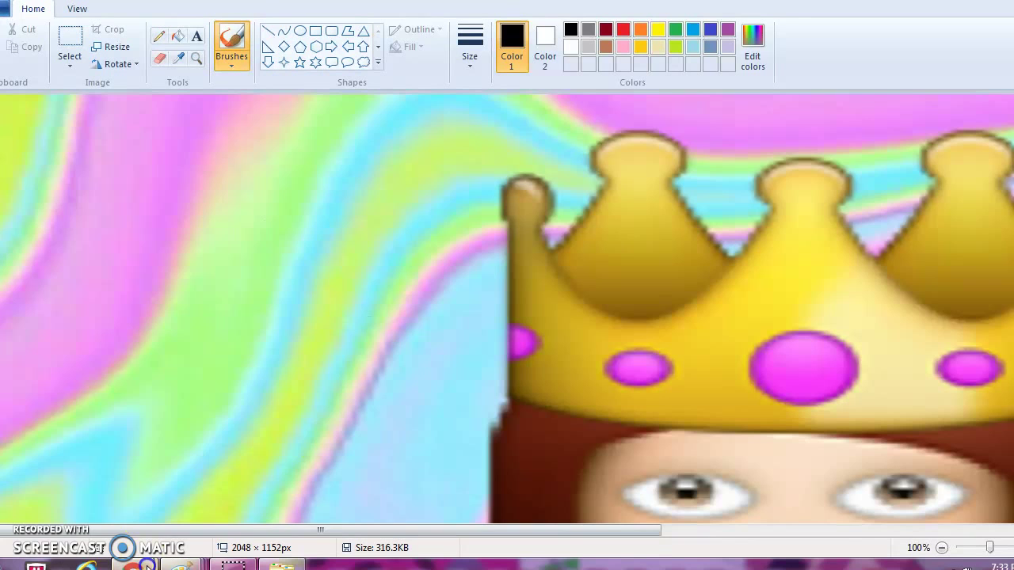
Step: Switch to the YouTube window showing the channel art dialog
click(146, 567)
click(73, 491)
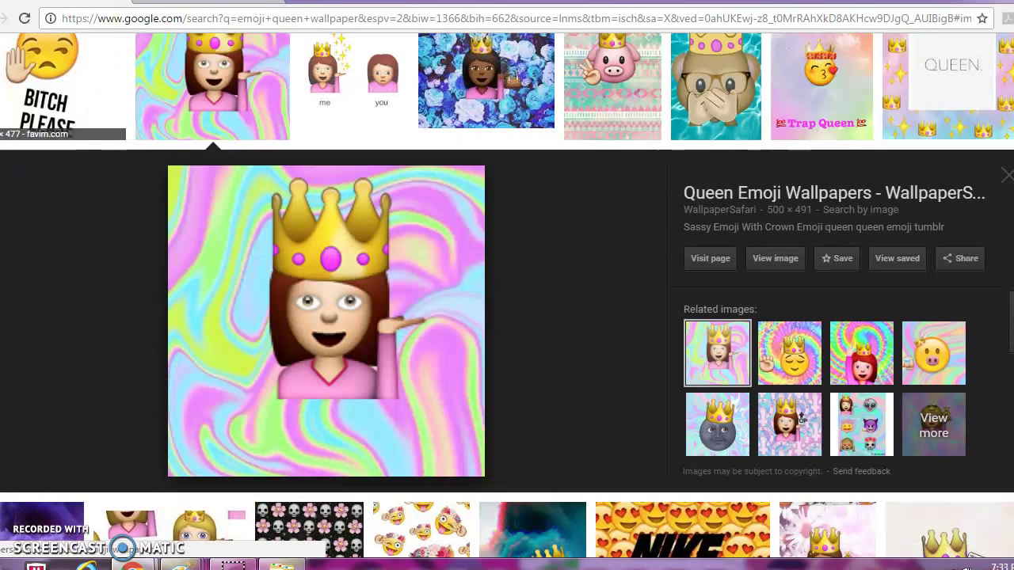
click(133, 567)
click(261, 475)
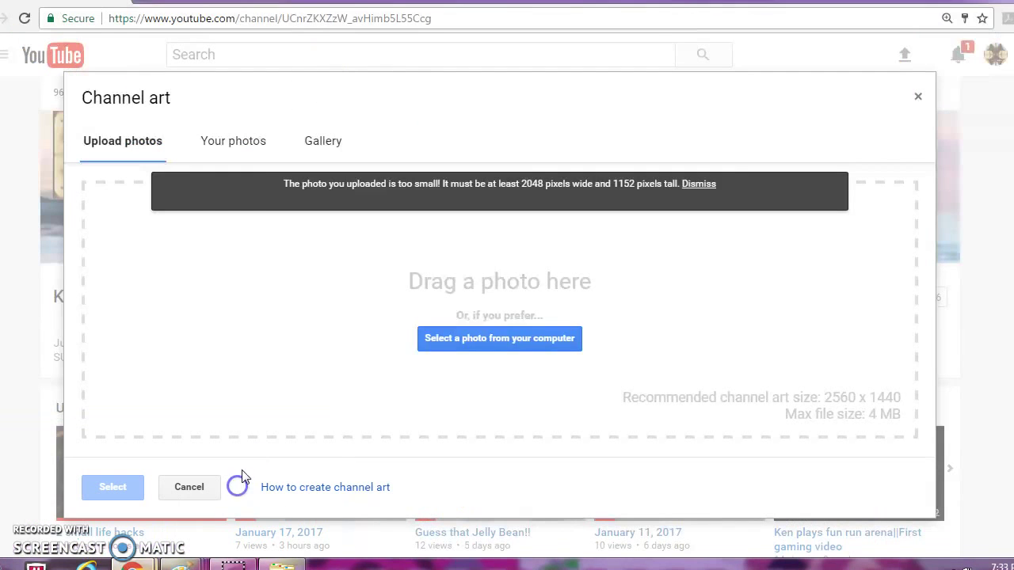
Step: Try to upload queen colorful.jpg from Downloads as channel art, searching for "queen of colo" and for "queen"
click(493, 340)
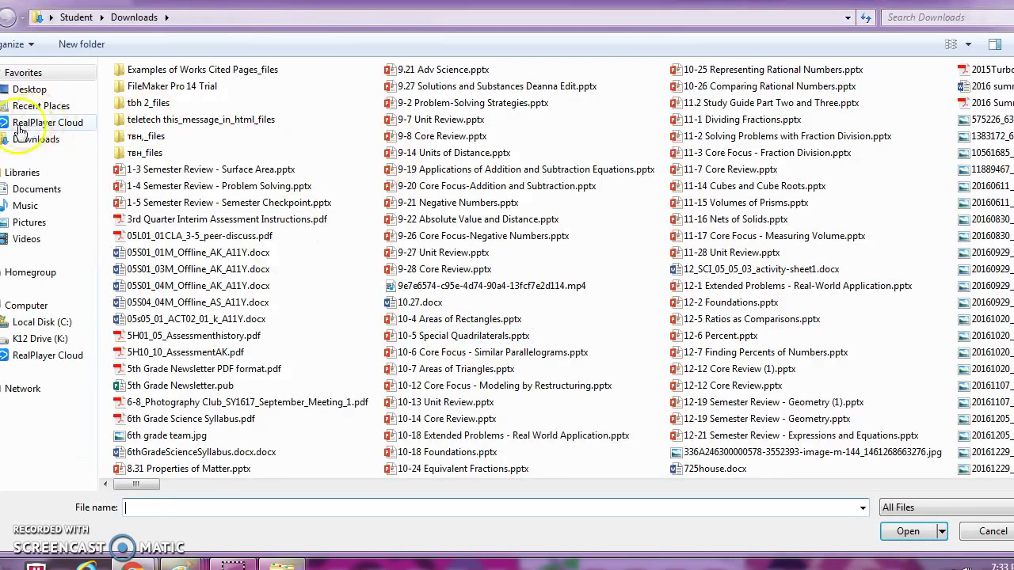
click(23, 137)
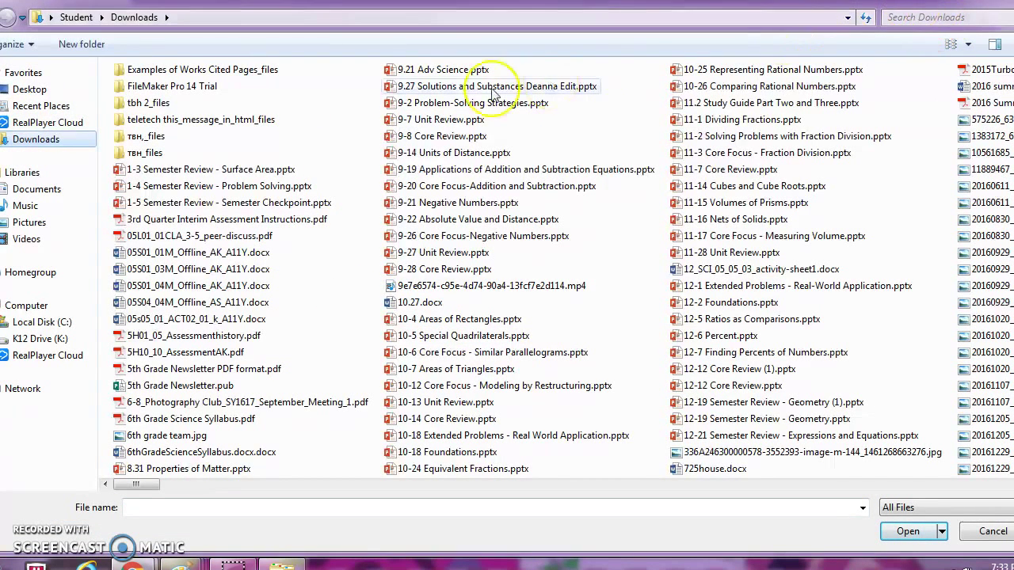
click(74, 145)
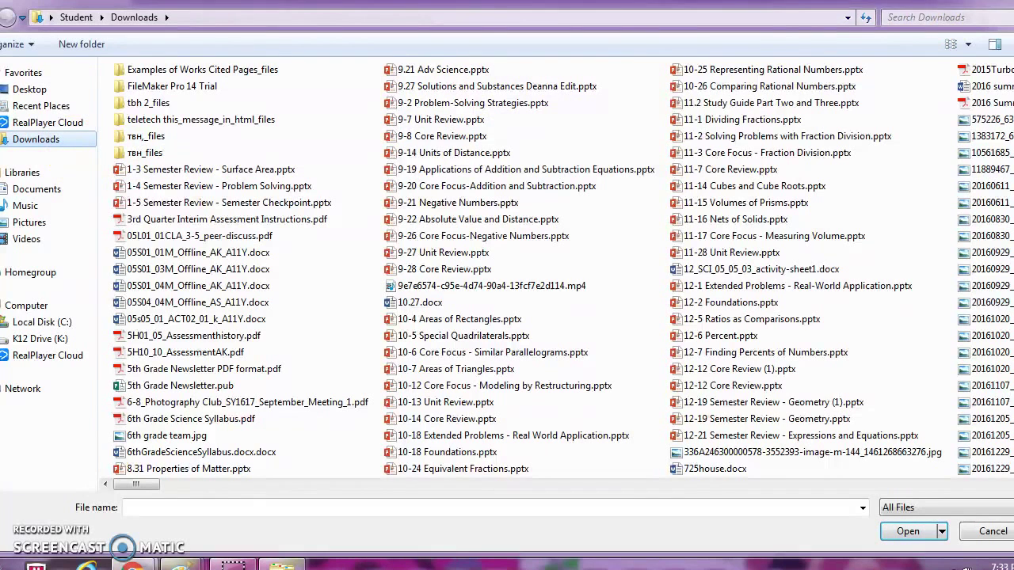
click(977, 15)
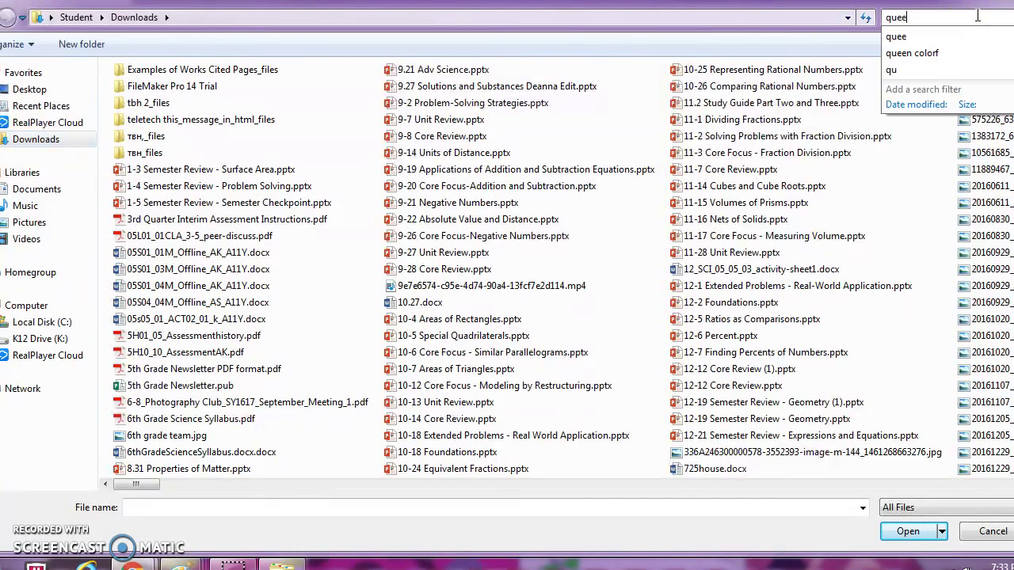
text(queen of colo)
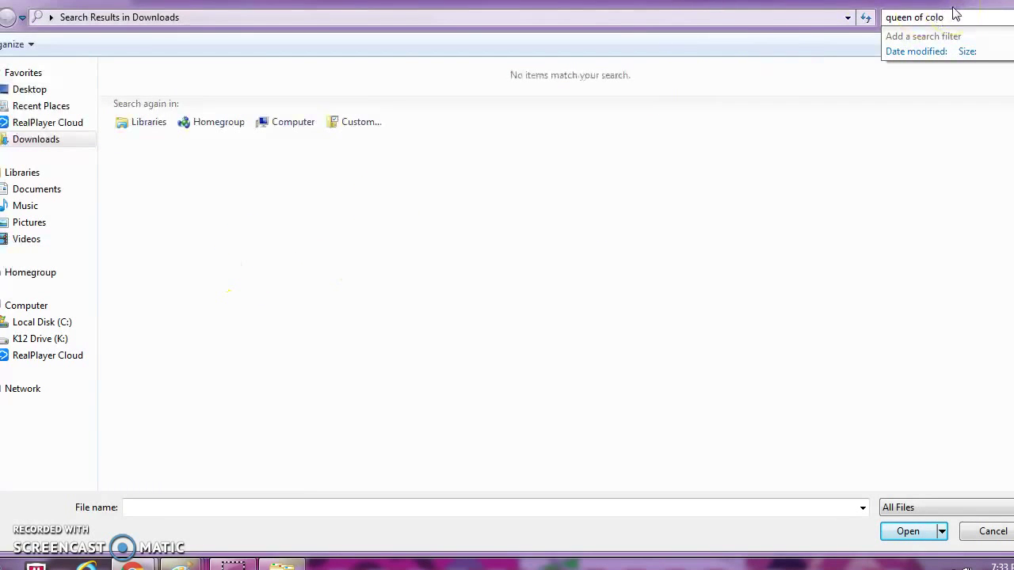
click(68, 141)
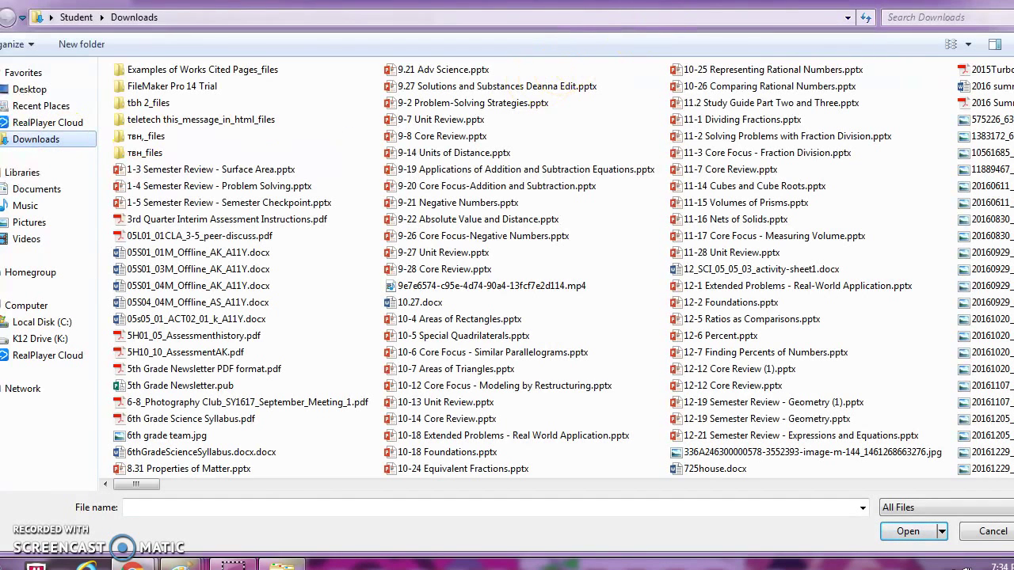
click(969, 18)
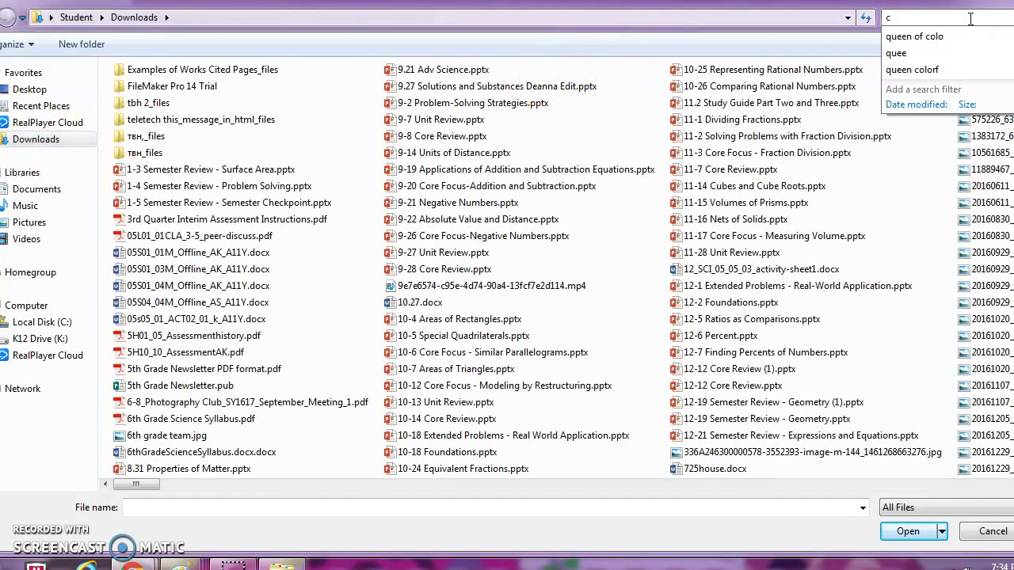
text(queen)
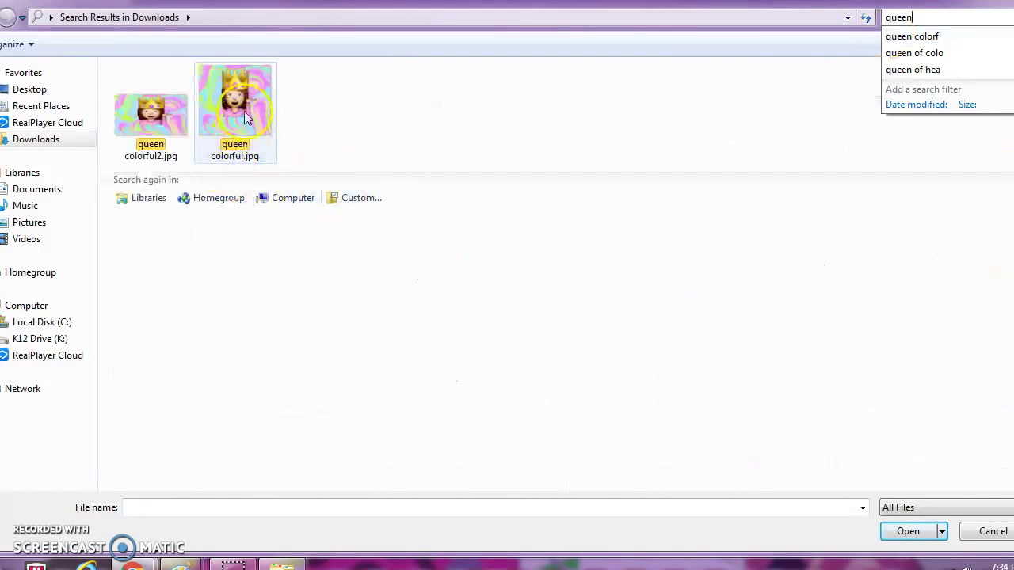
double_click(242, 111)
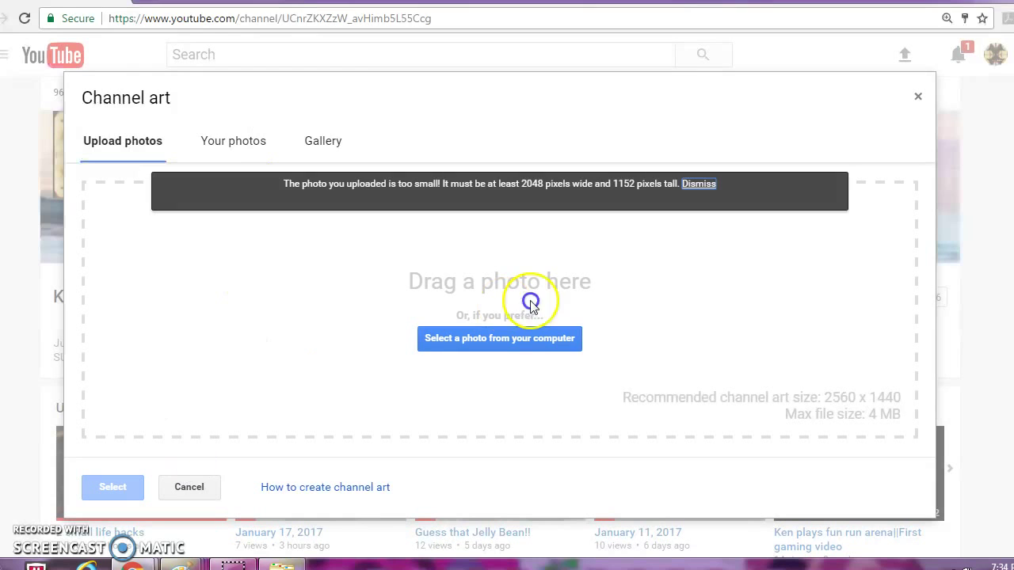
Step: Upload queen colorful2.jpg from Downloads, found with the search "queen", and apply it as the channel art
click(490, 356)
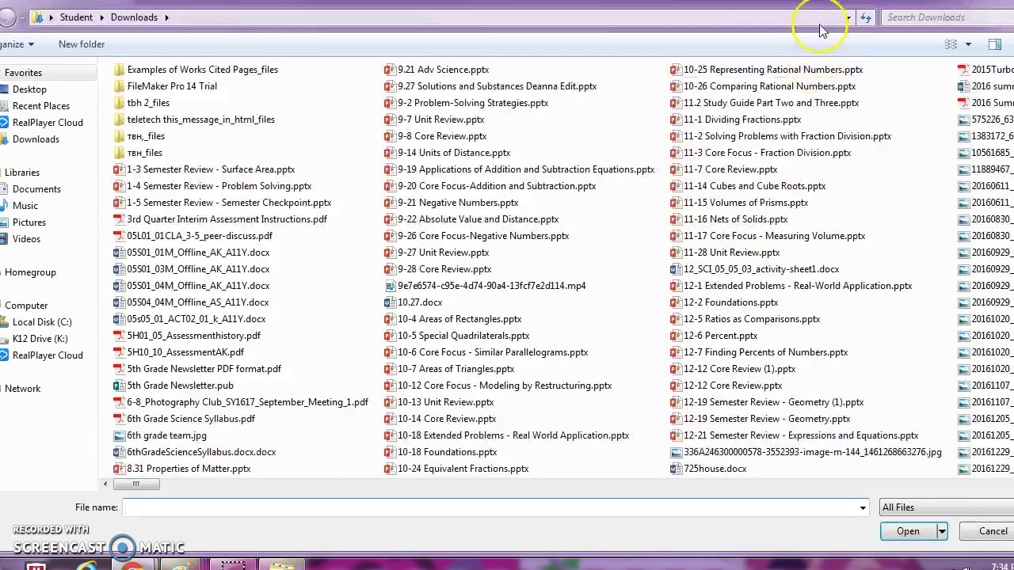
click(906, 16)
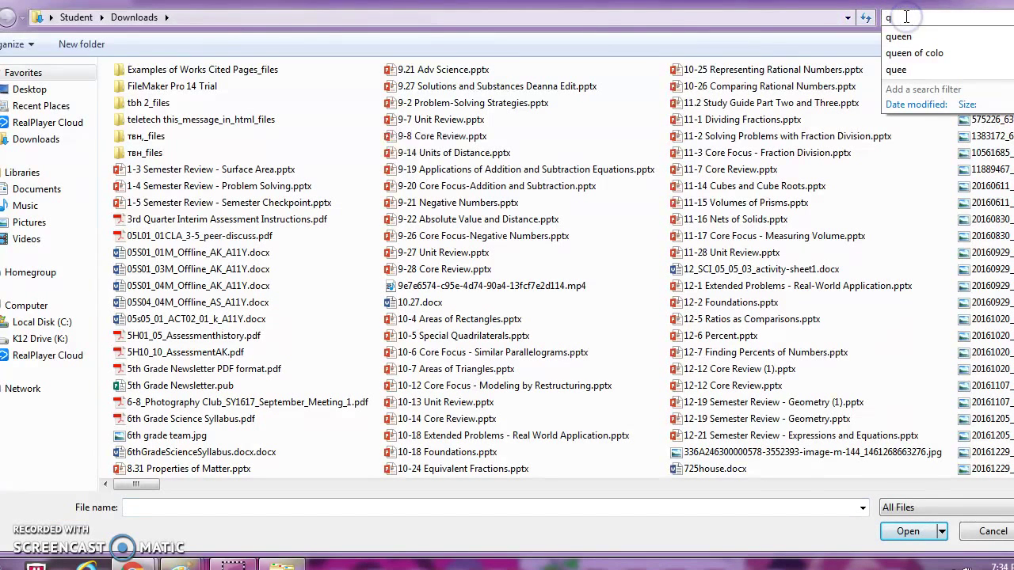
text(queen)
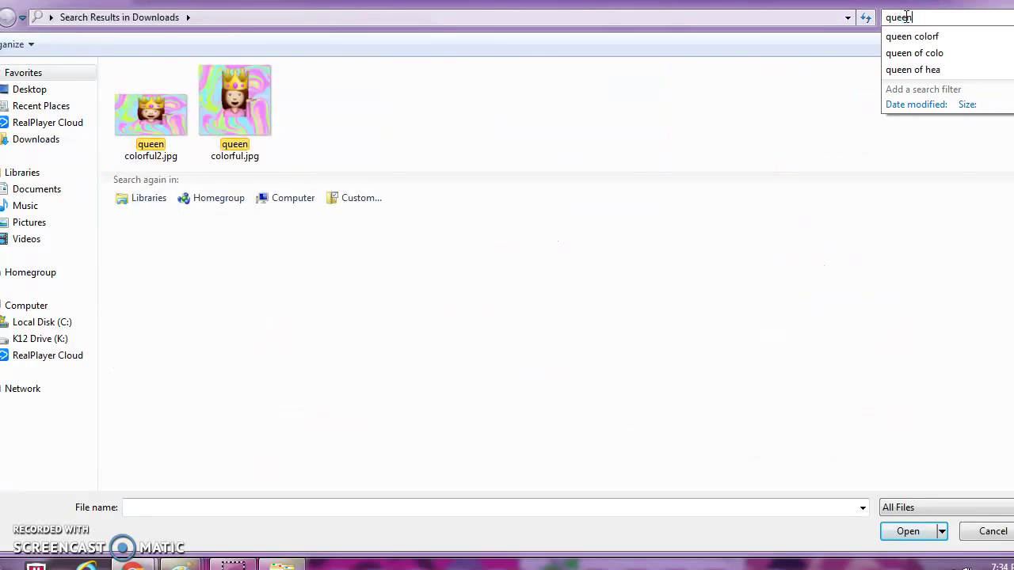
double_click(139, 104)
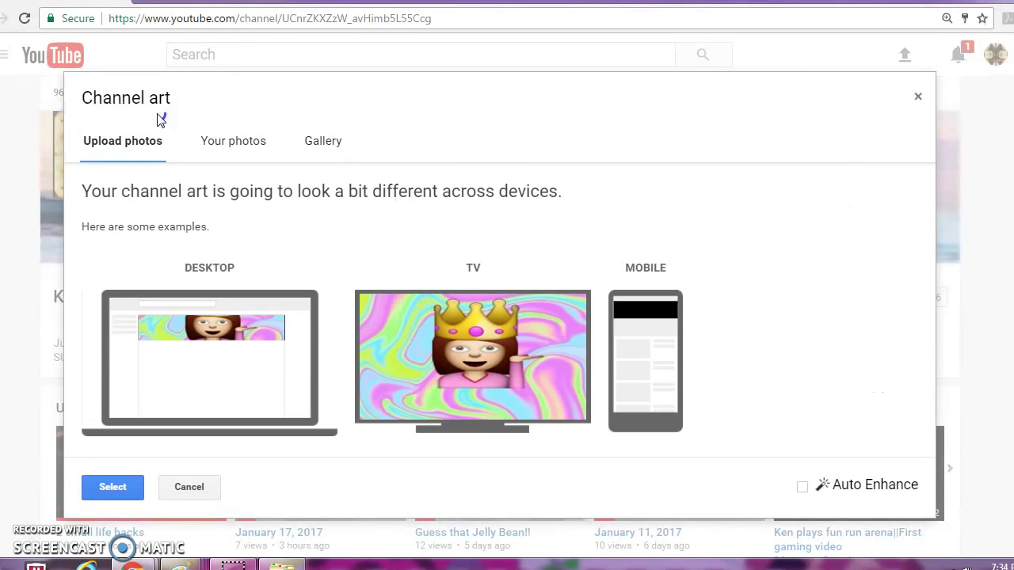
click(113, 489)
click(484, 263)
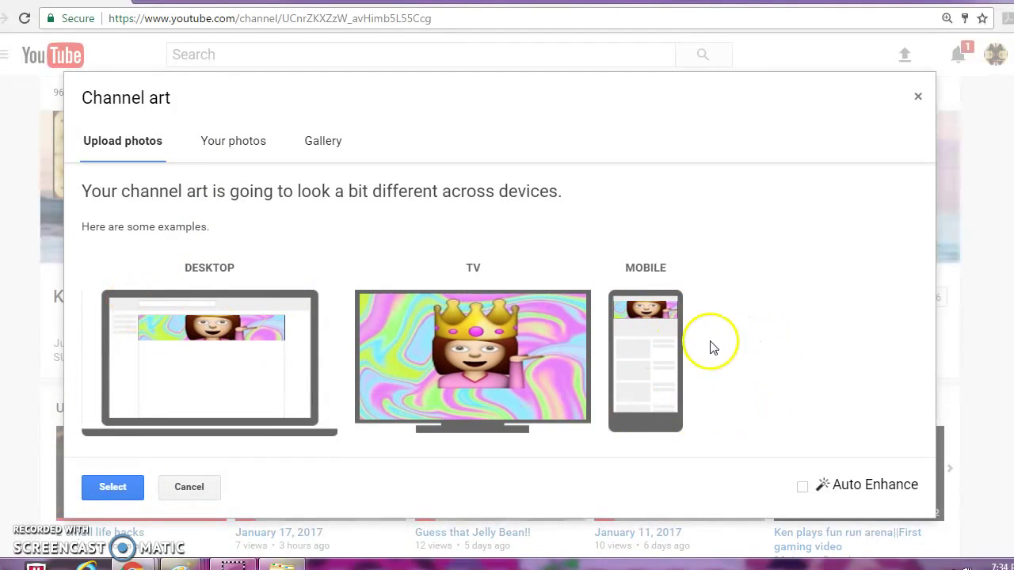
click(108, 490)
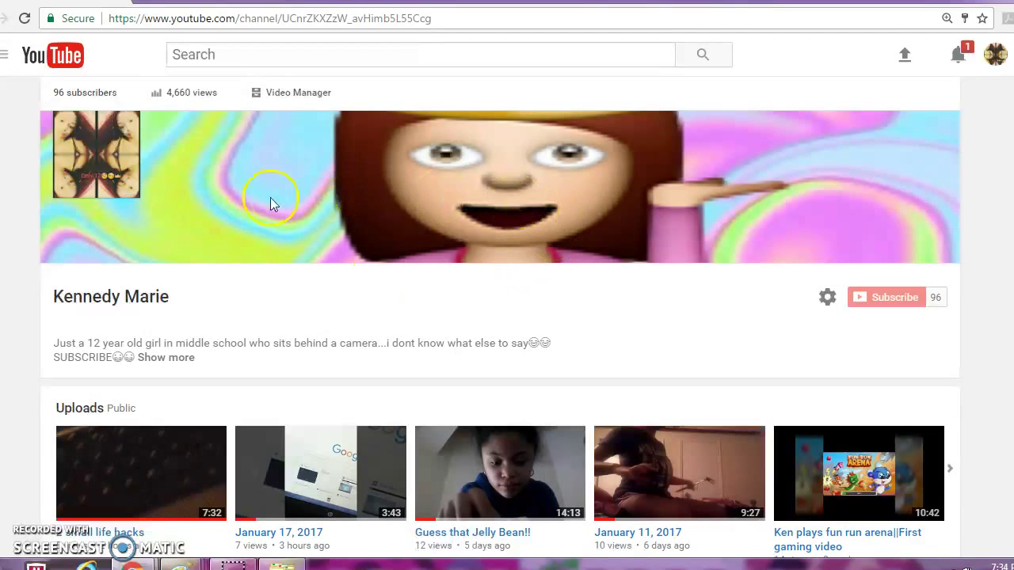
Step: Reopen the channel art upload dialog, and switch to the Google Images results for emoji queen wallpaper
click(945, 125)
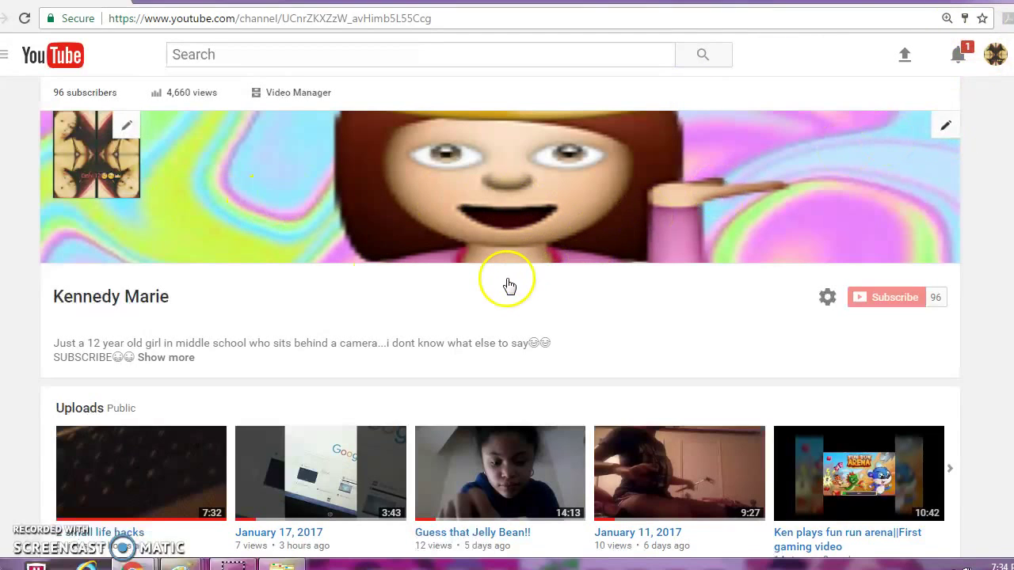
click(897, 158)
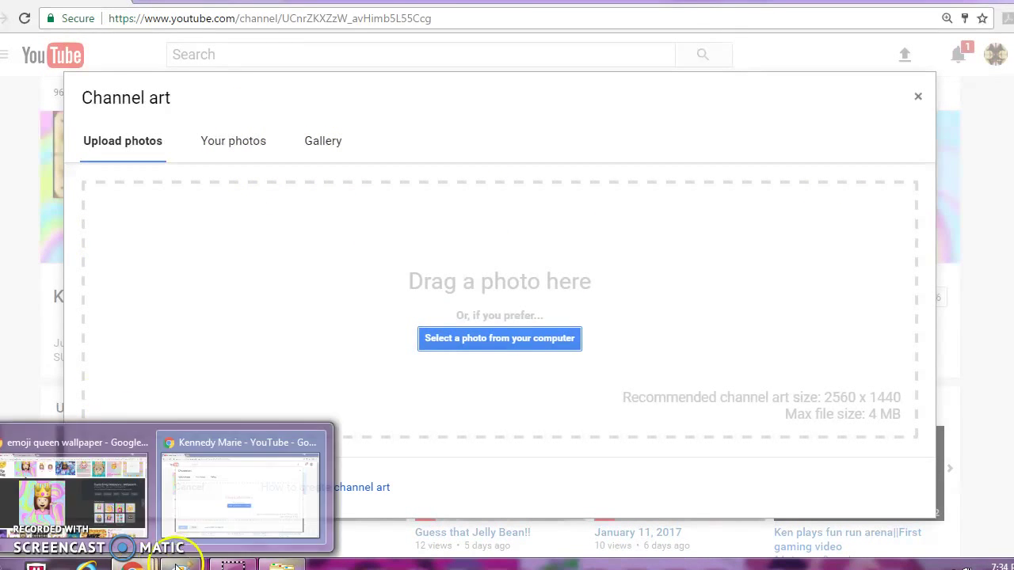
mouse_move(180, 564)
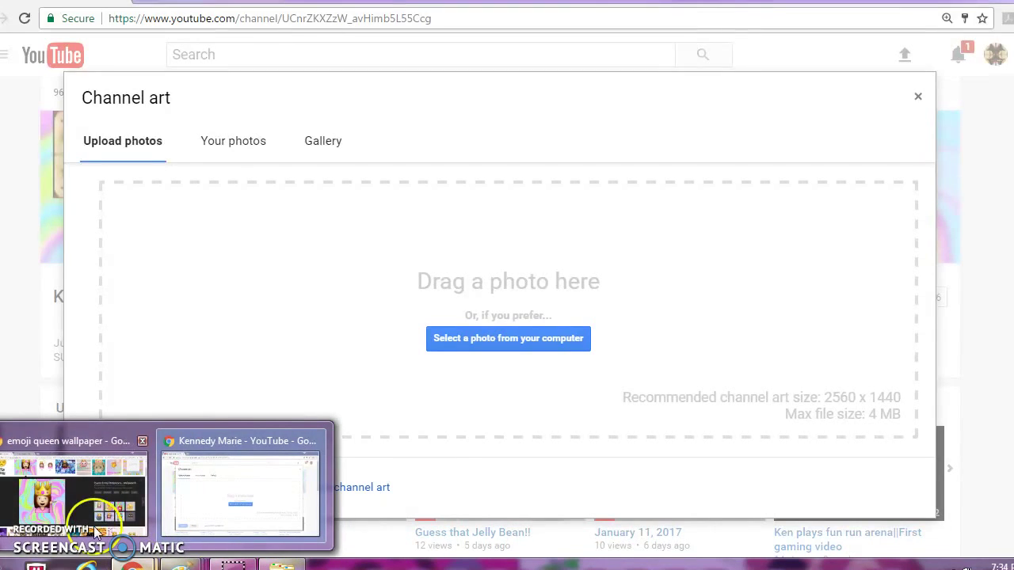
click(75, 481)
Step: Preview the 500 x 500 wallpaper of crowns, hearts and heart-eyes emojis, and save its image to Downloads as queen of hearts
scroll(328, 281, up, 4)
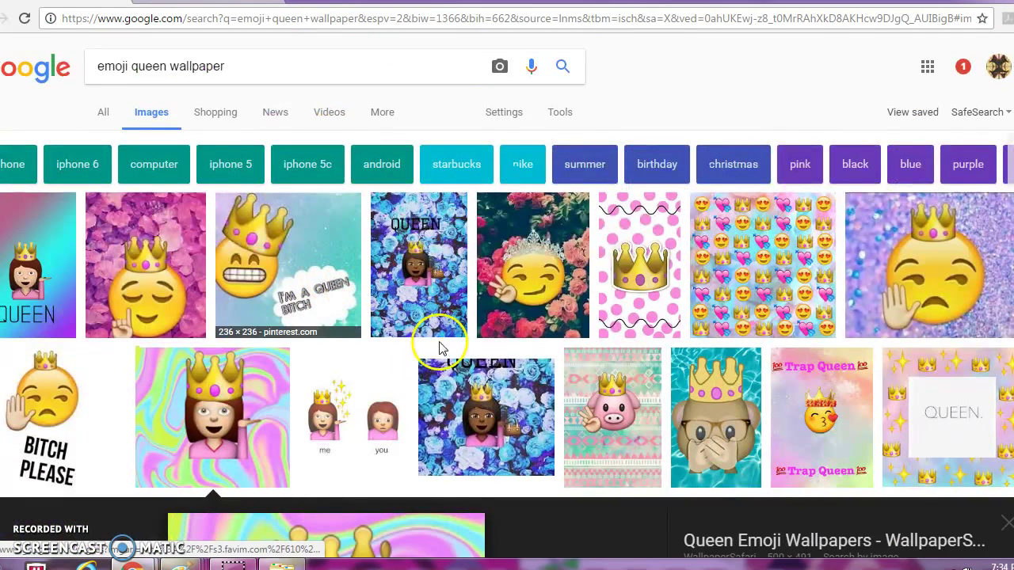
click(46, 246)
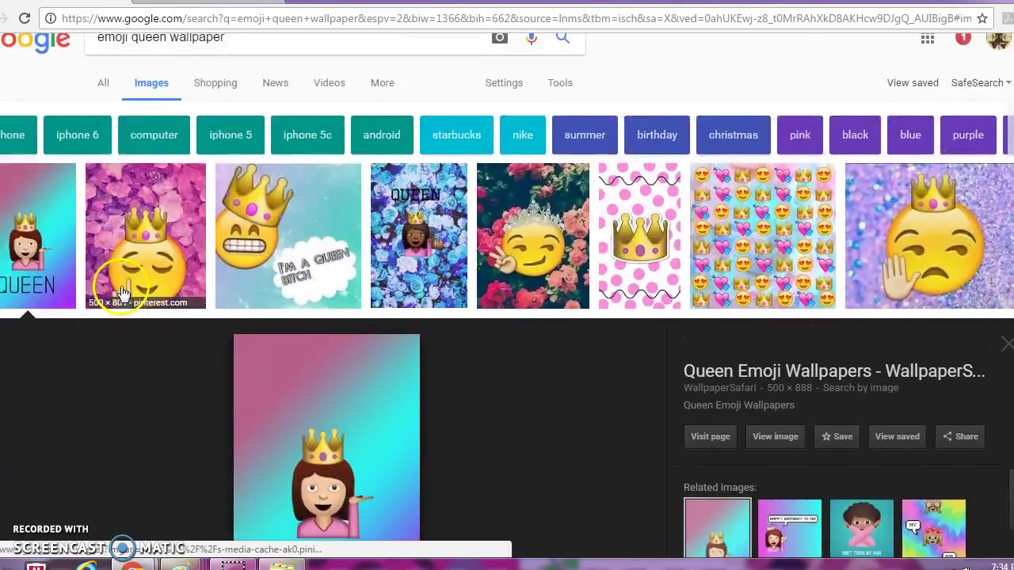
click(701, 285)
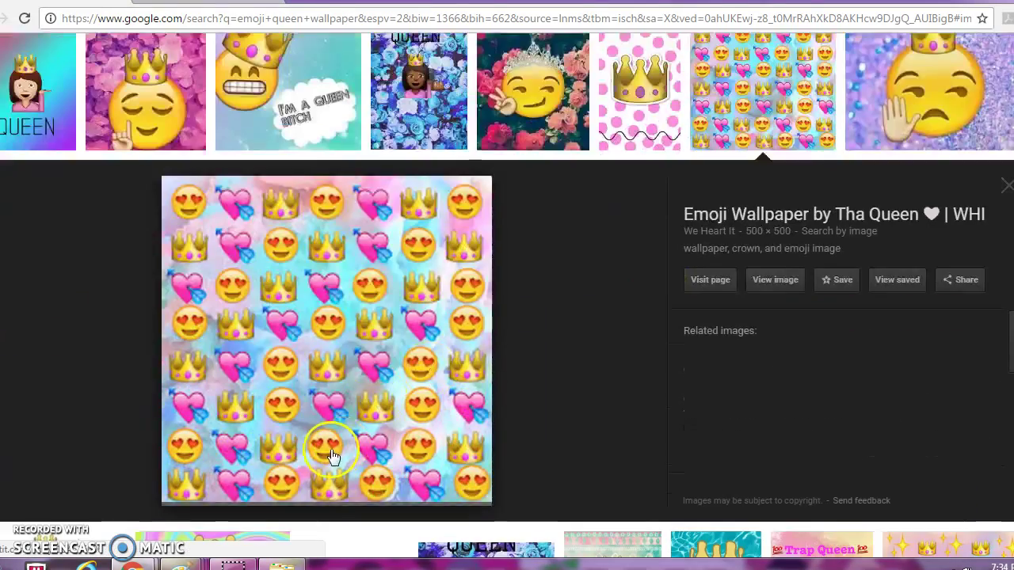
right_click(336, 369)
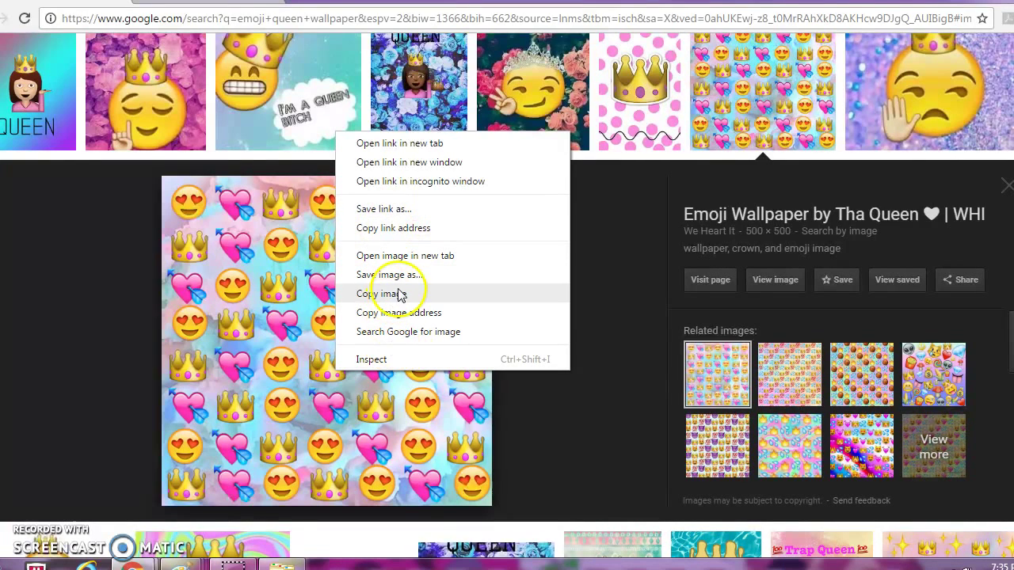
click(392, 274)
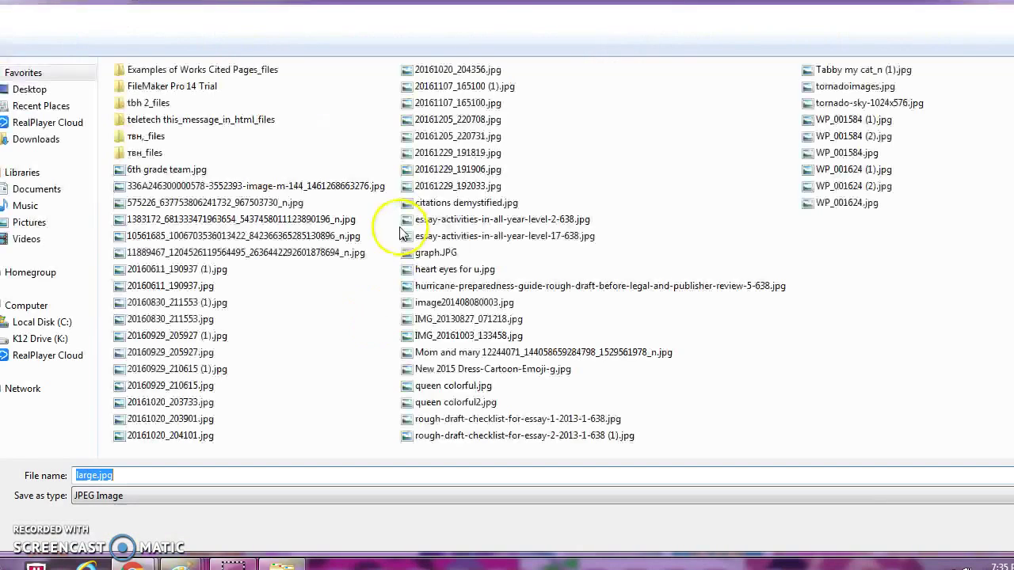
text(qu)
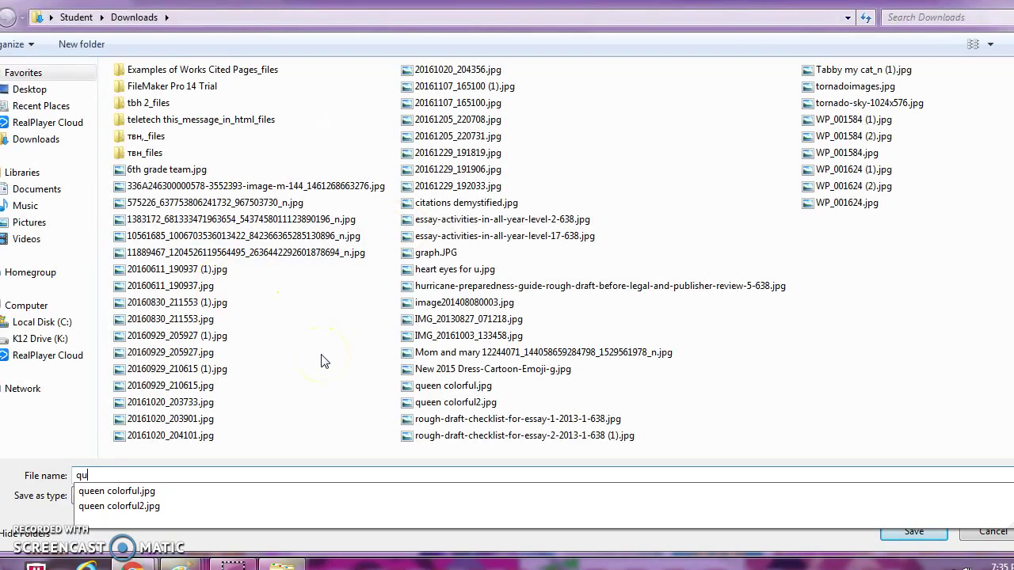
text(een of hearts)
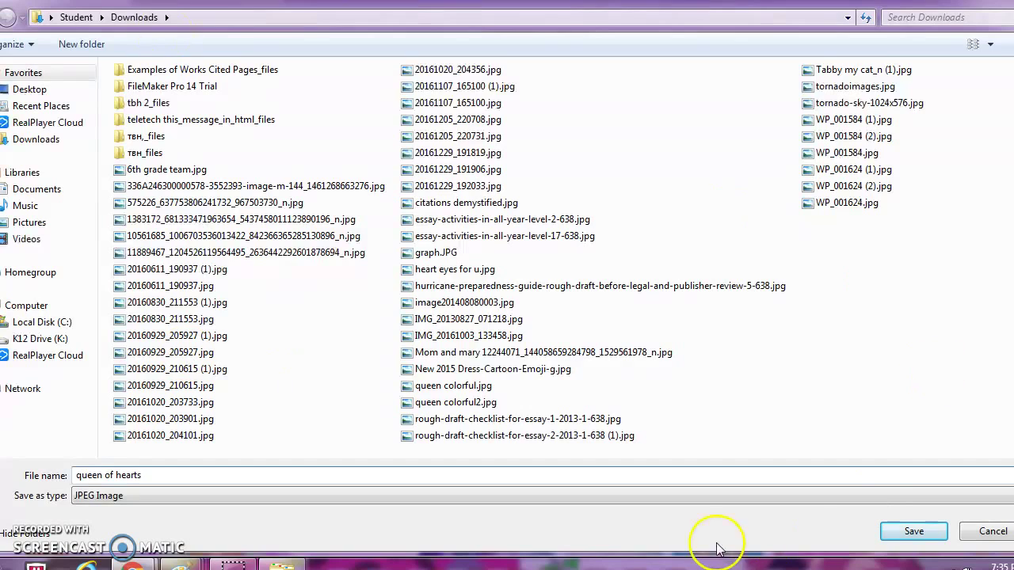
click(915, 533)
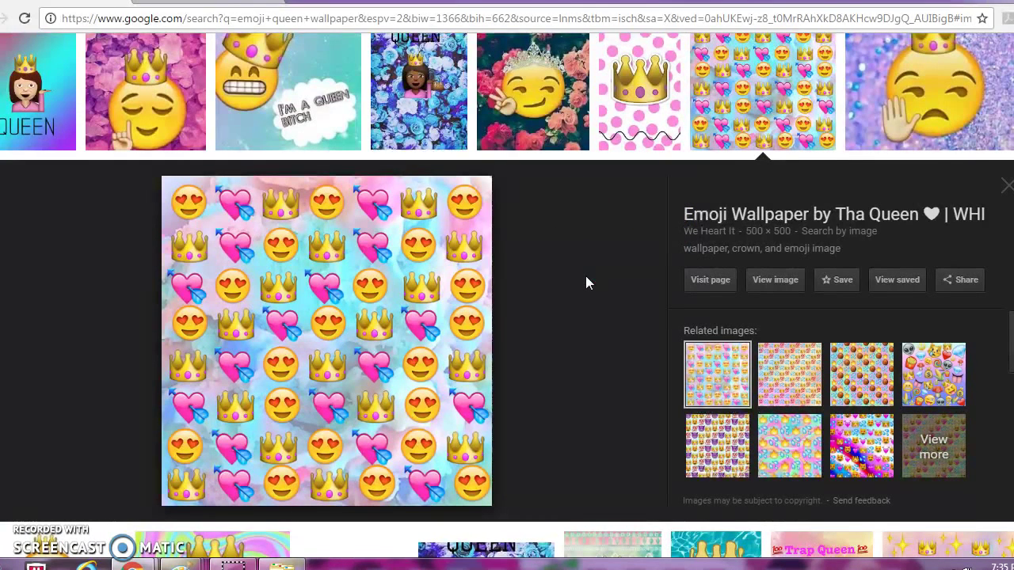
mouse_move(133, 564)
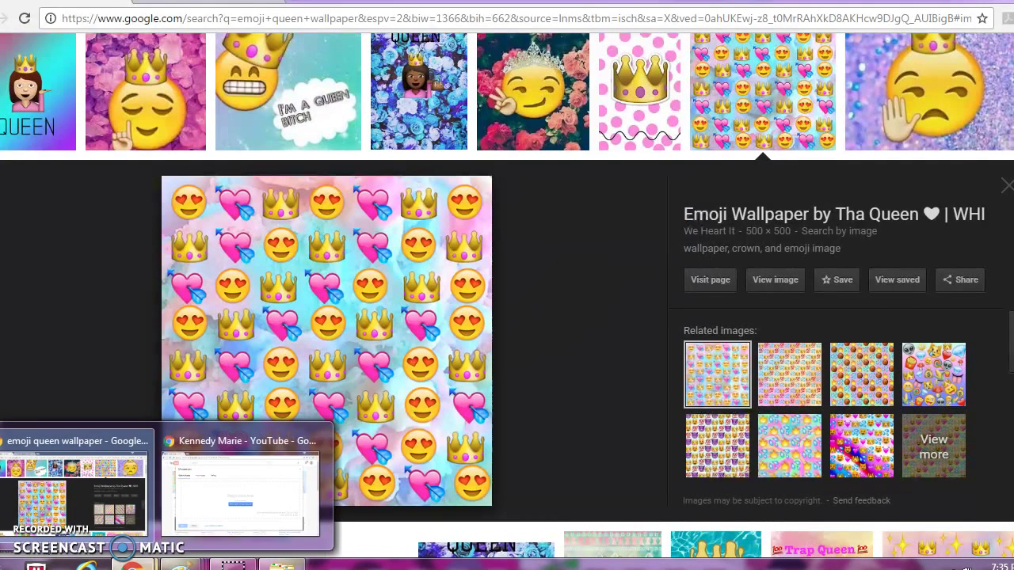
mouse_move(207, 484)
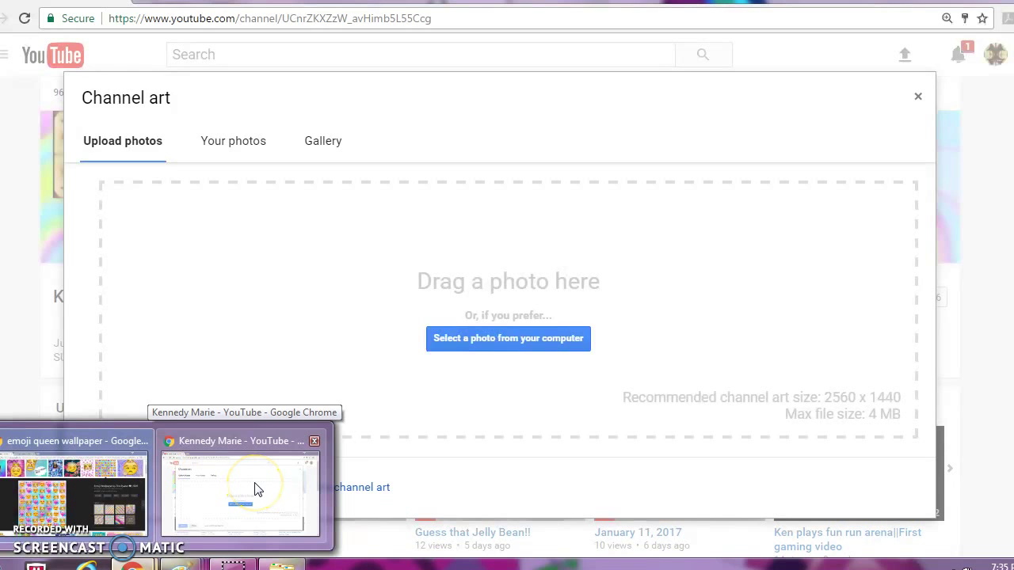
mouse_move(76, 503)
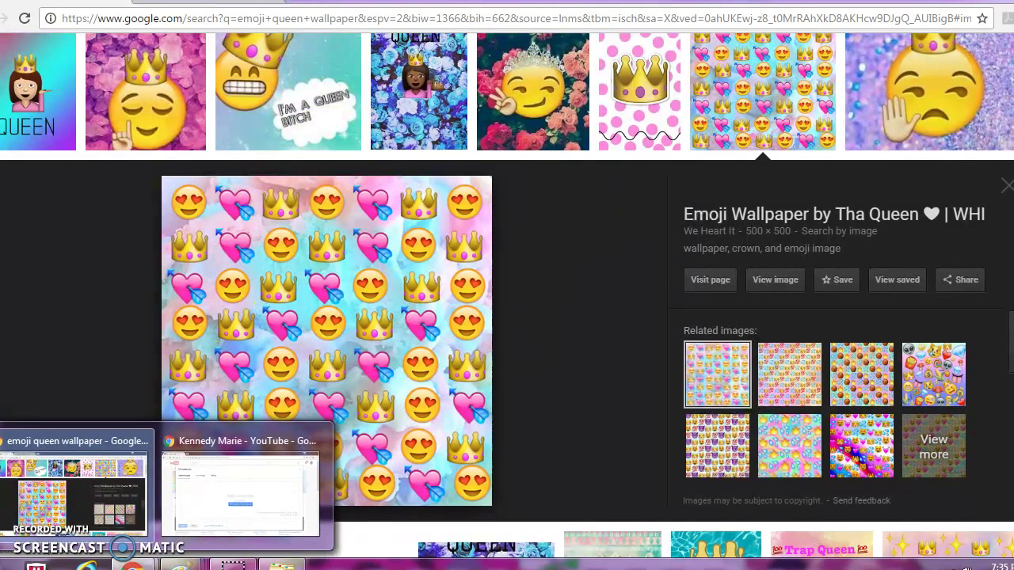
click(74, 487)
Step: Open the Downloads folder in Windows Explorer and search it for "quee"
click(16, 564)
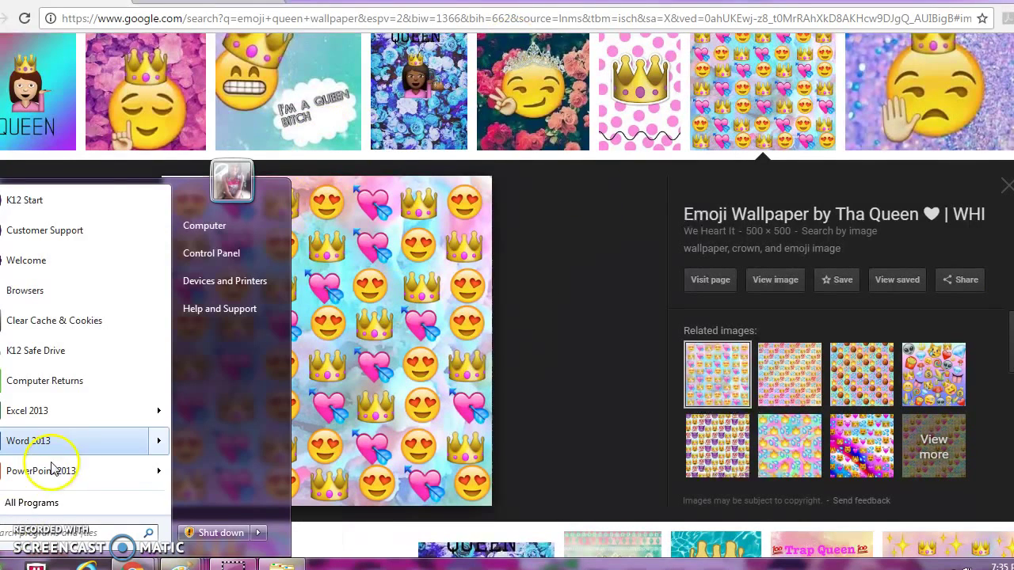
text(paint)
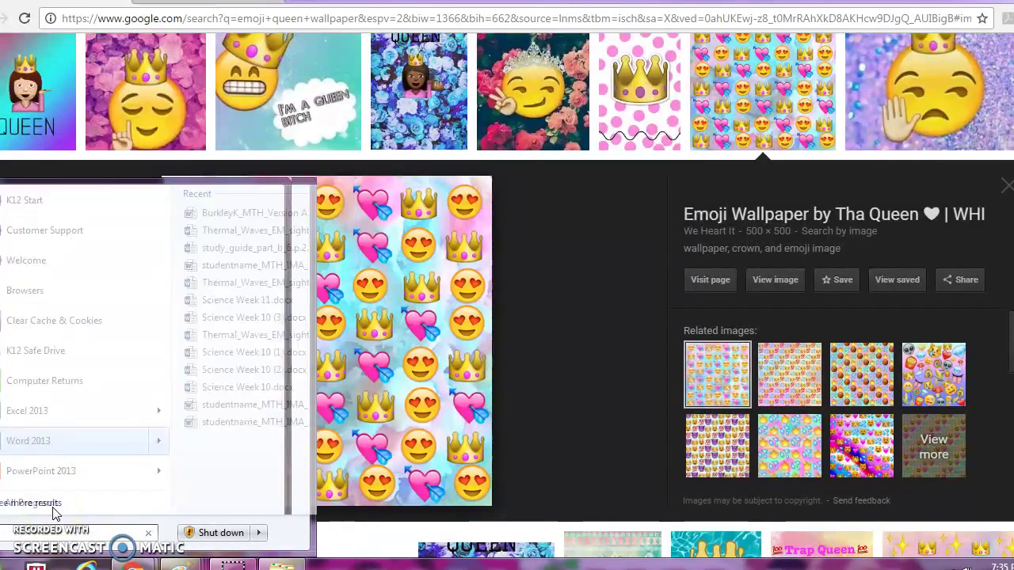
key(Escape)
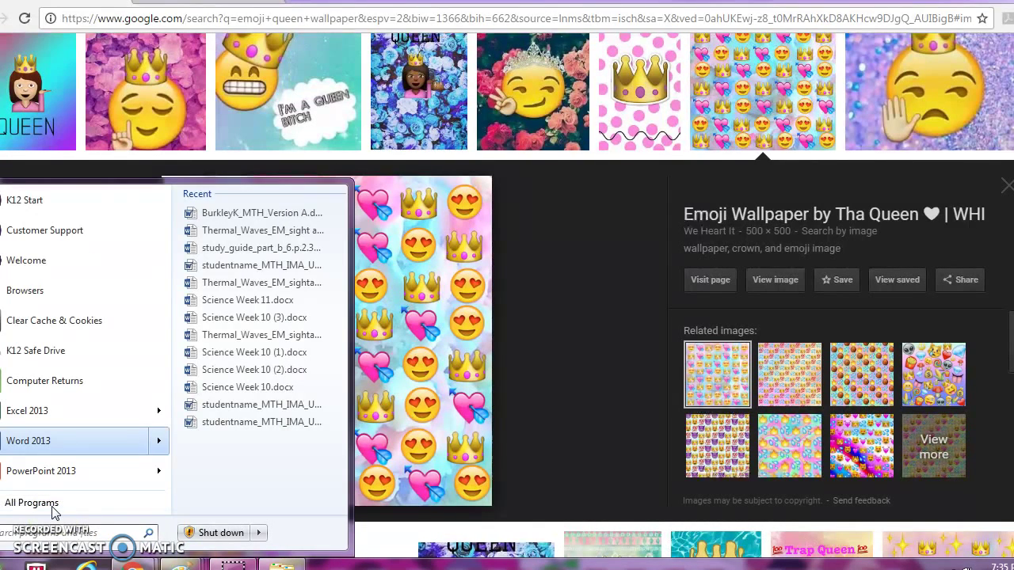
text(dow)
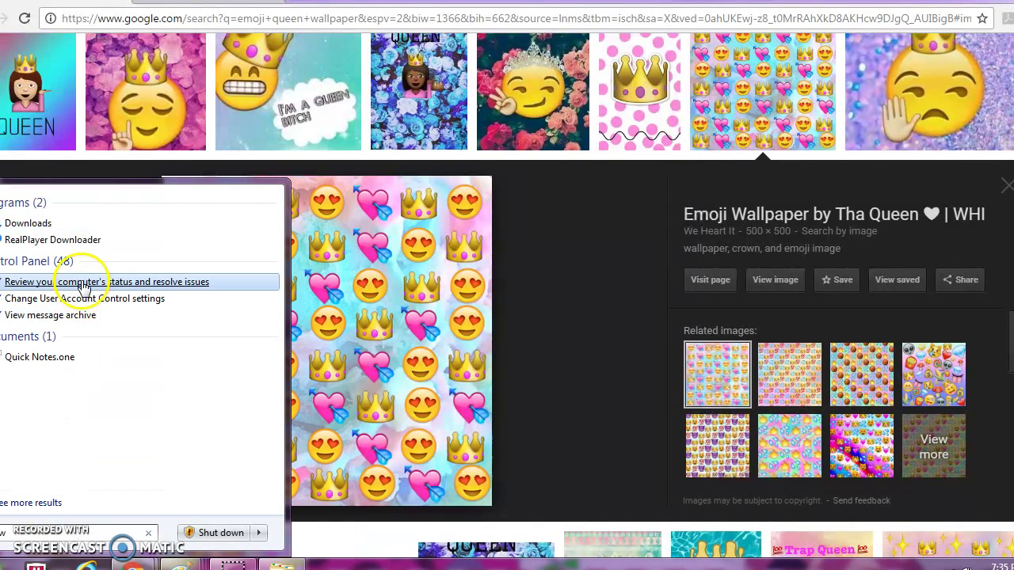
click(100, 222)
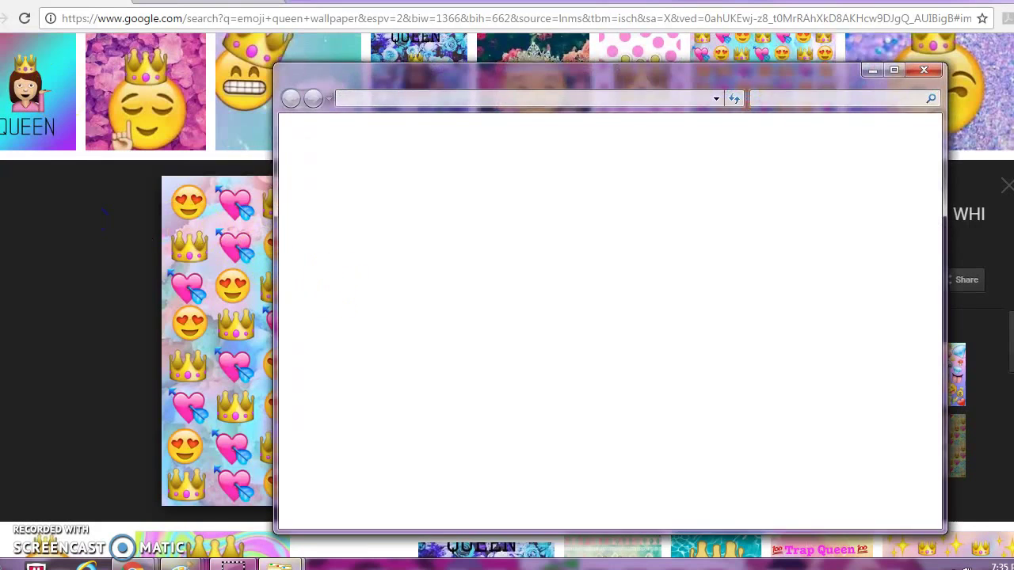
click(800, 95)
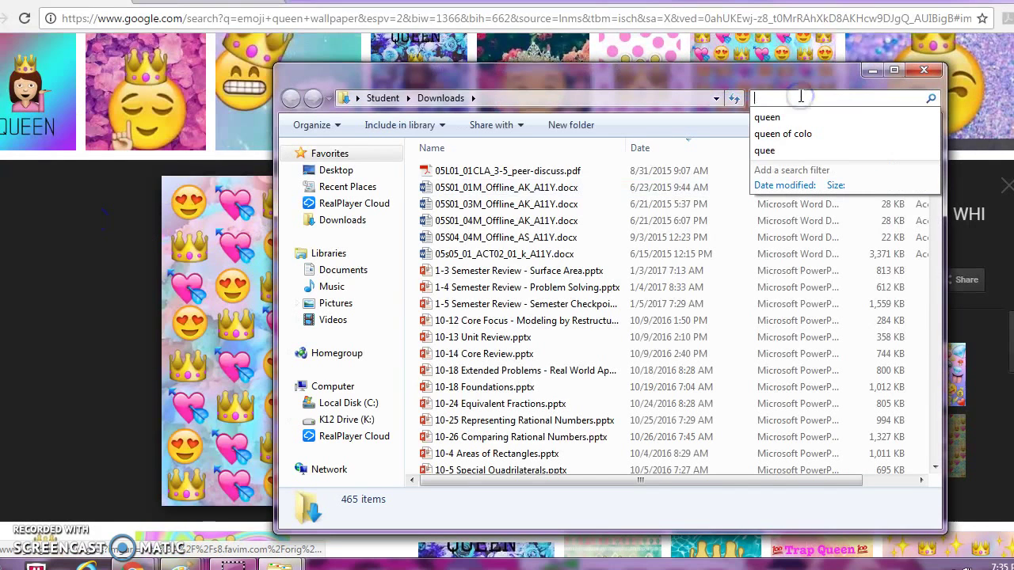
text(d)
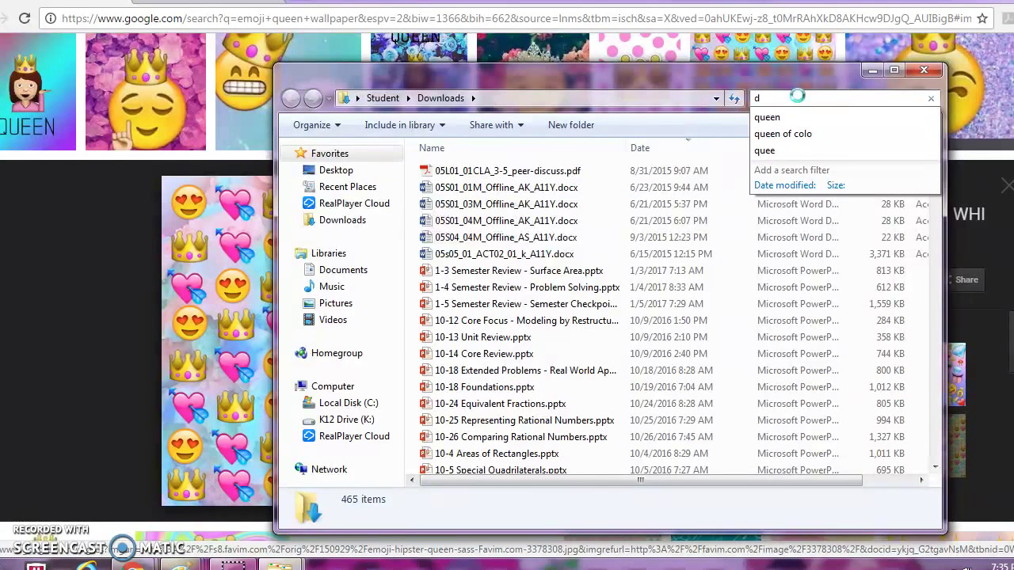
key(BackSpace)
text(quee)
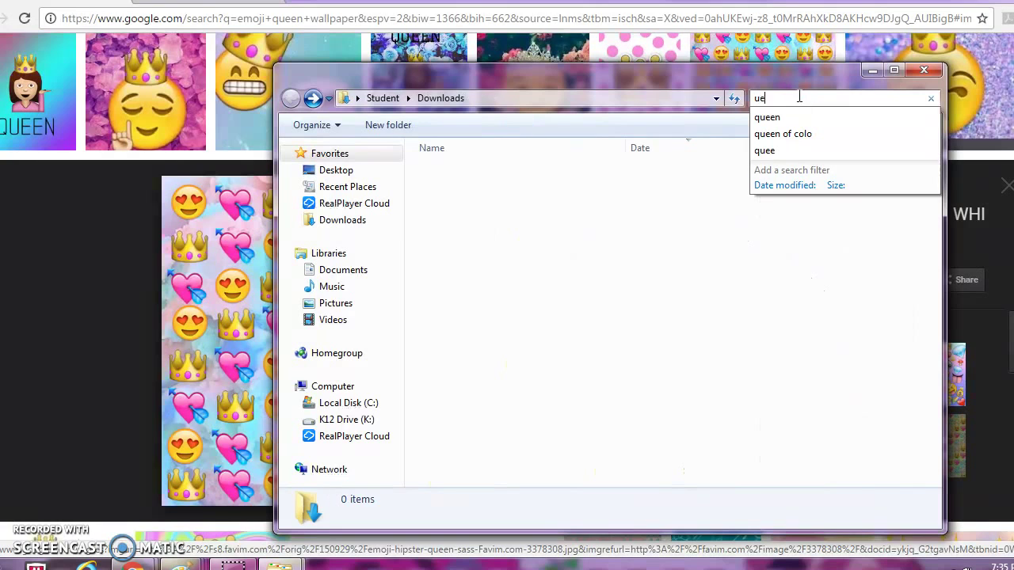
key(BackSpace)
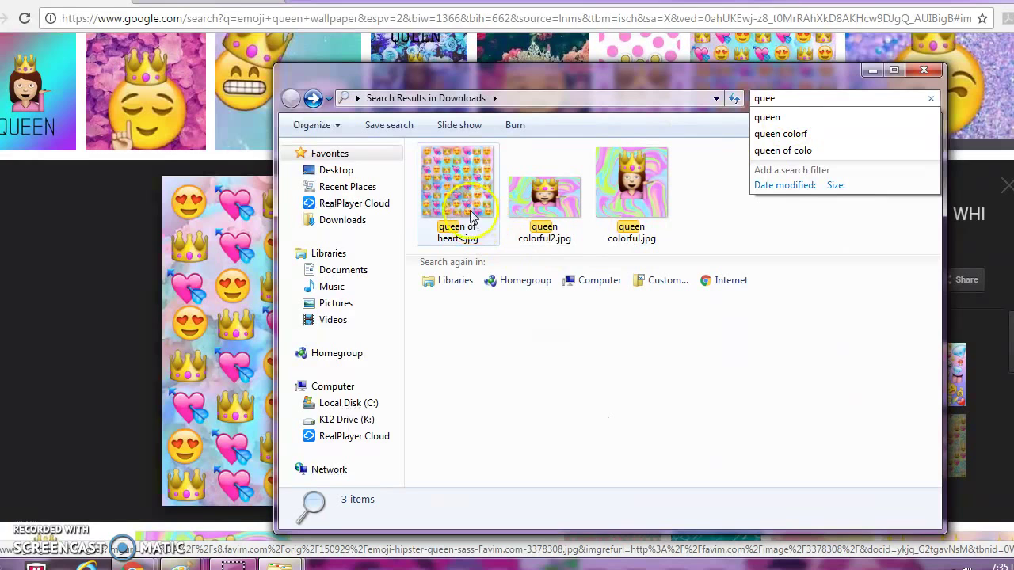
Step: Open queen of hearts.jpg in Paint and resize it to 2048 x 1152 pixels without maintaining the aspect ratio
click(469, 205)
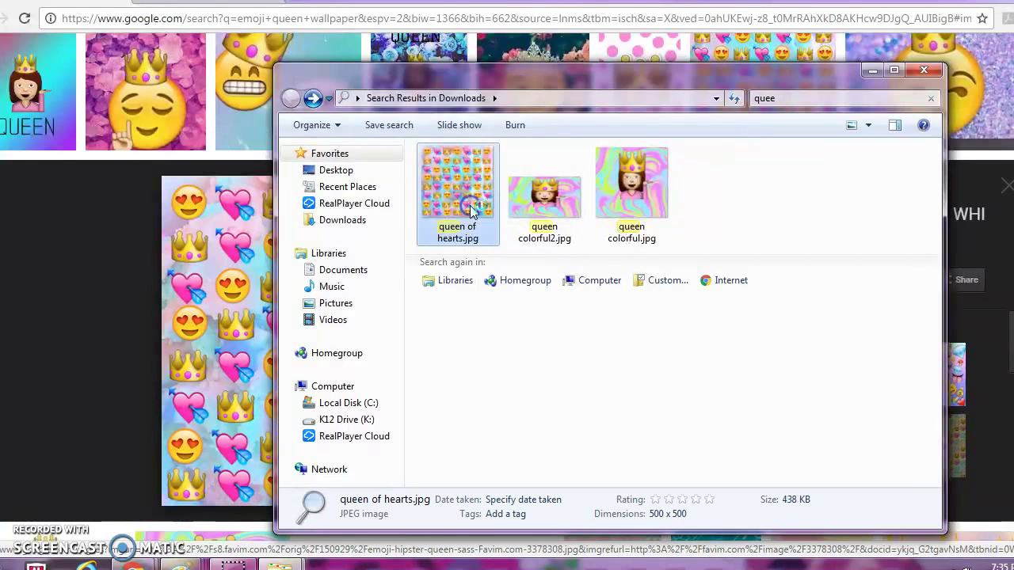
double_click(469, 205)
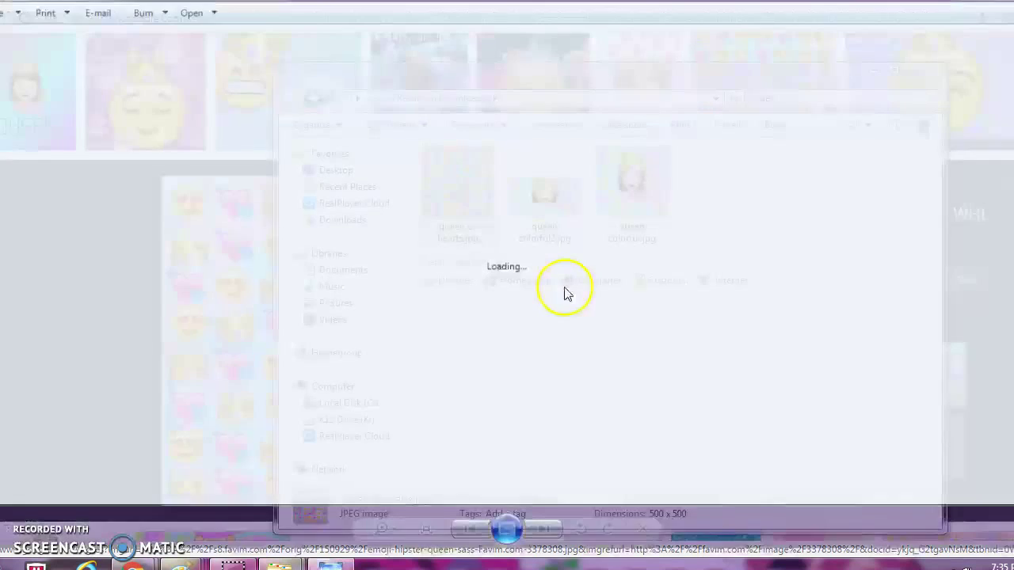
right_click(483, 347)
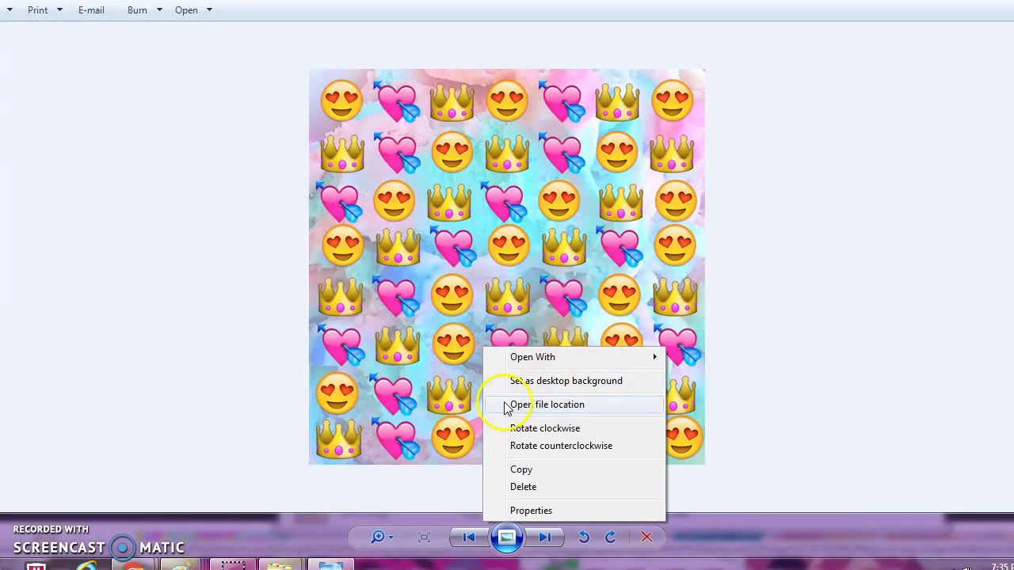
mouse_move(521, 355)
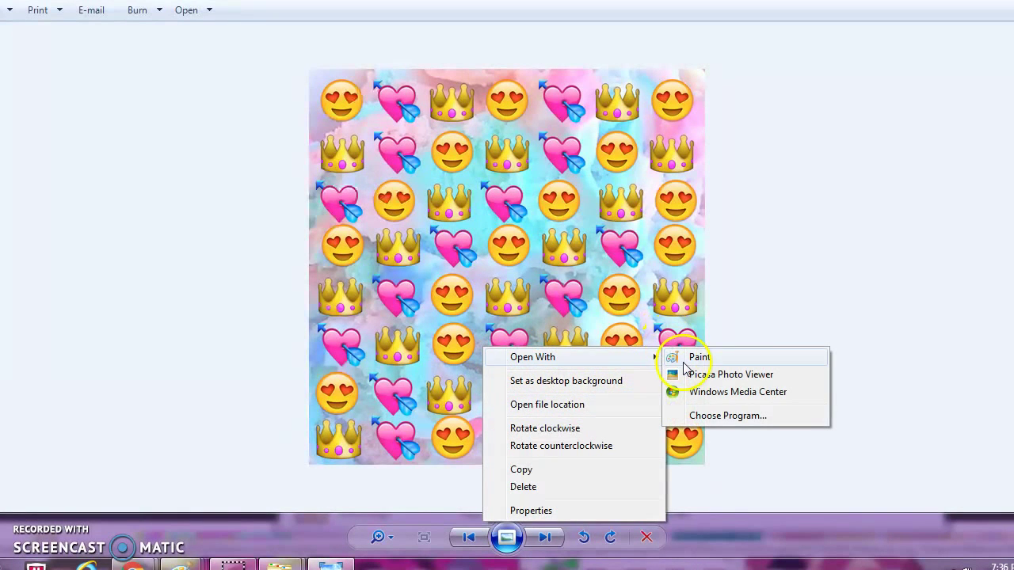
click(684, 364)
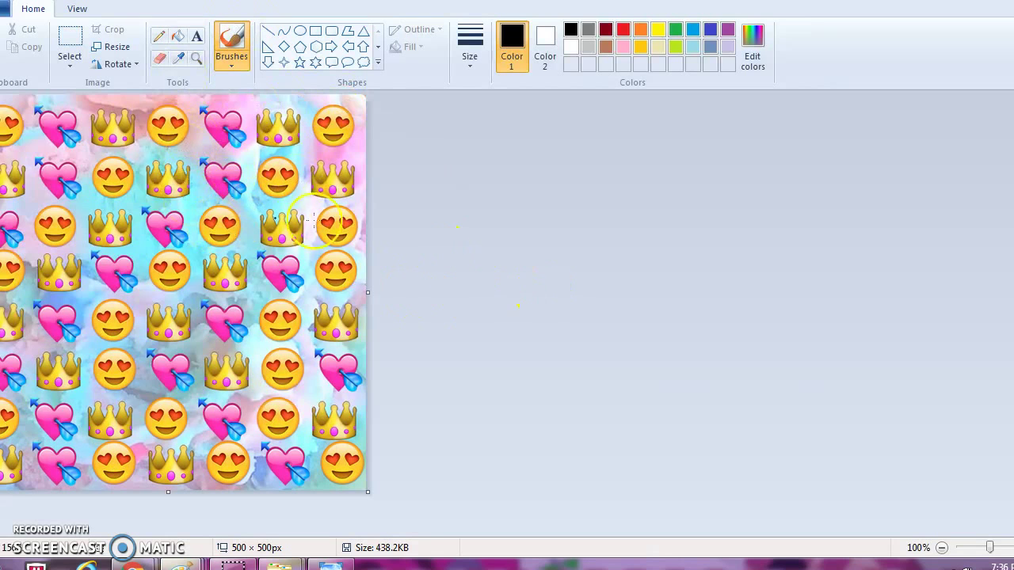
click(115, 49)
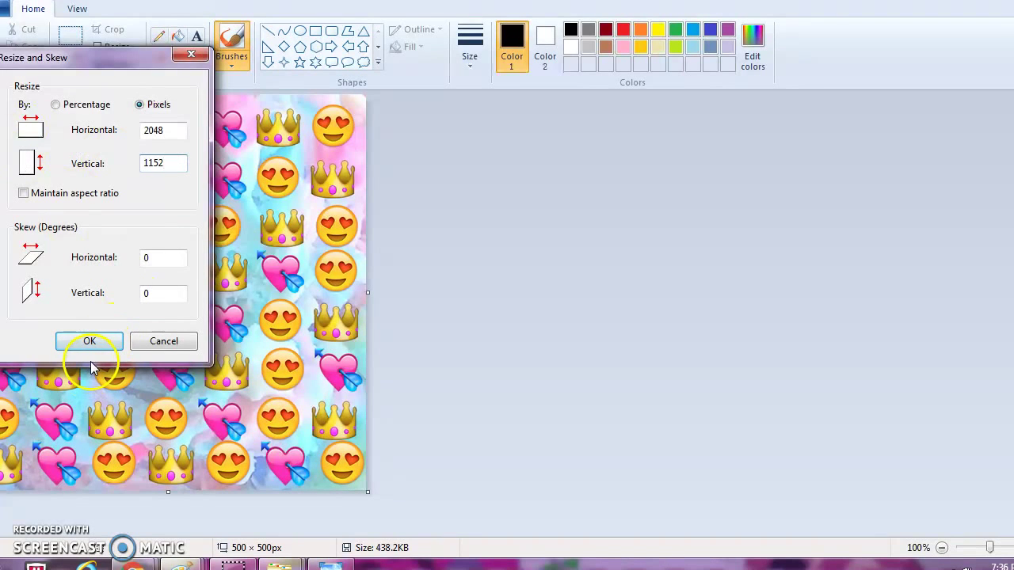
click(92, 341)
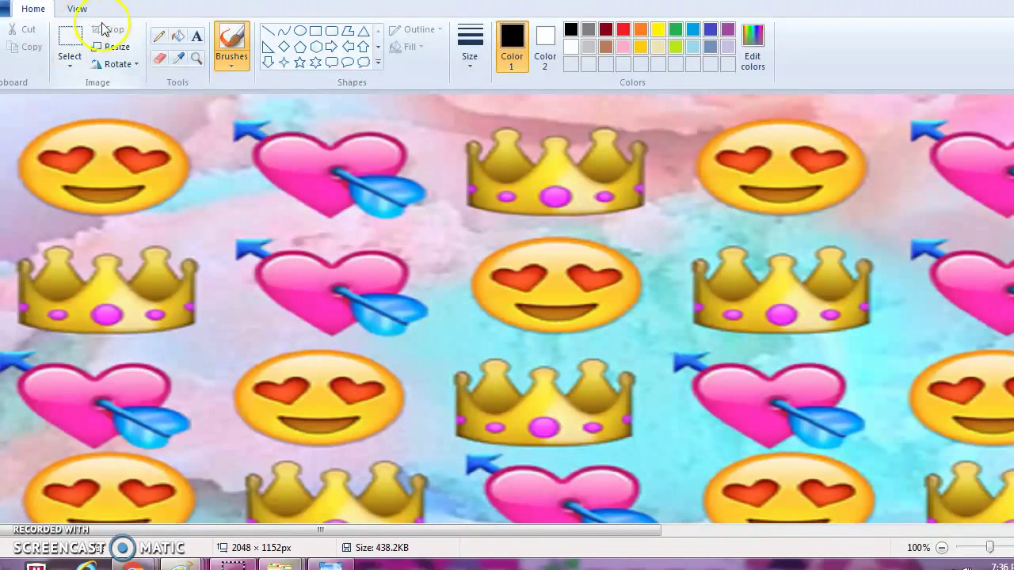
Step: Save the resized picture as a separate JPEG named queen of hearts2 in Downloads
click(8, 8)
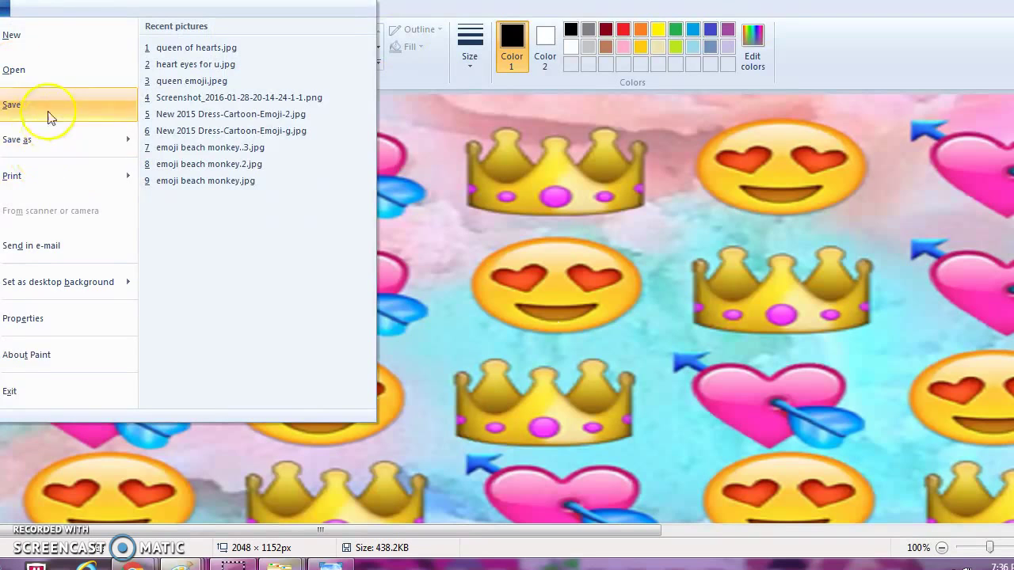
click(19, 139)
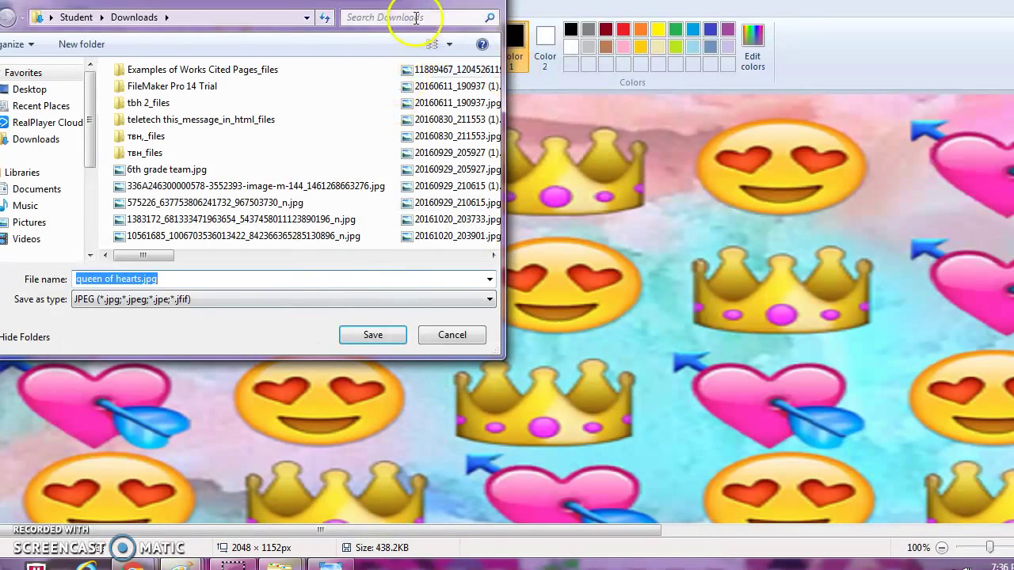
click(415, 17)
click(225, 280)
click(230, 281)
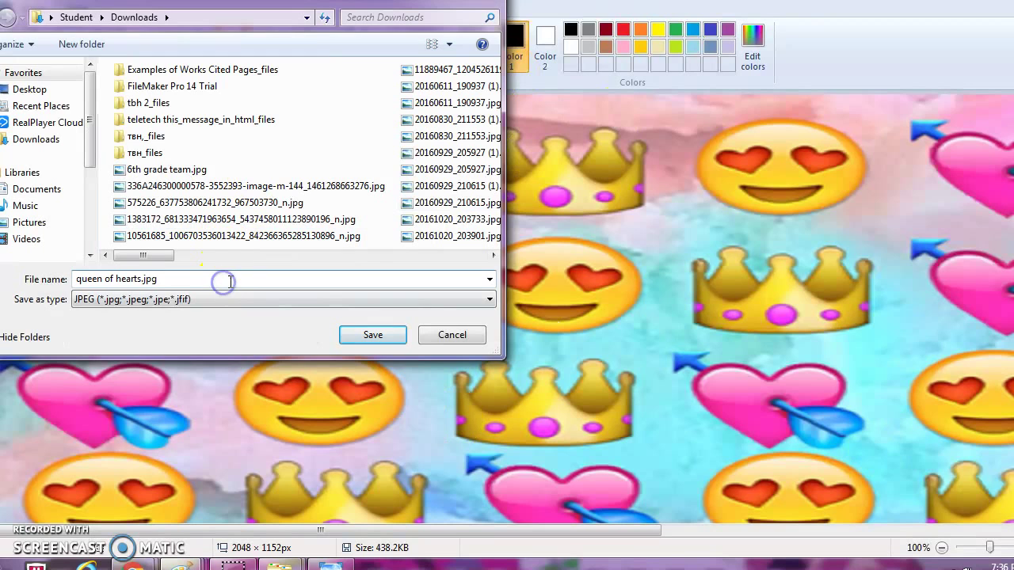
key(BackSpace)
key(BackSpace)
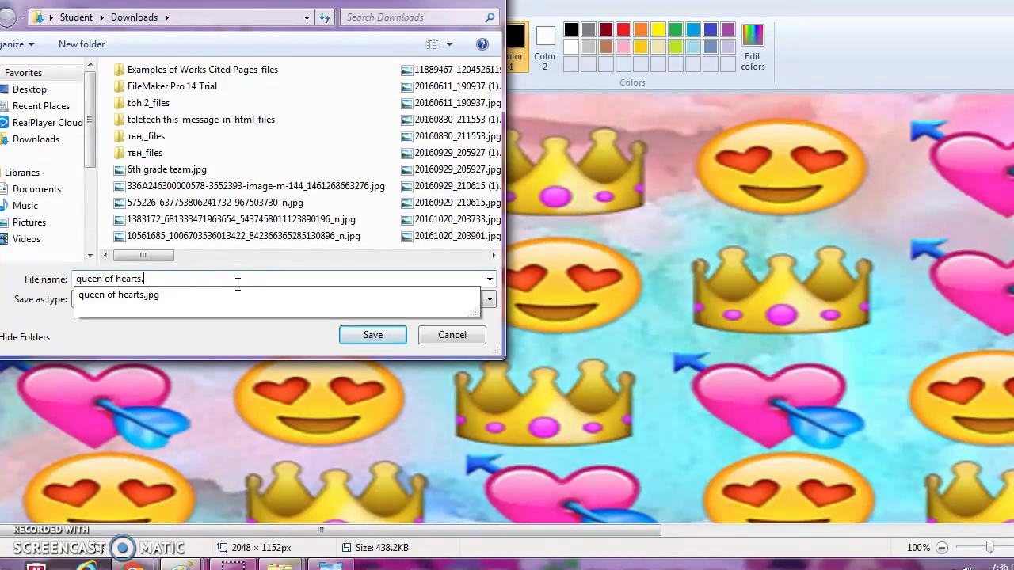
text(2)
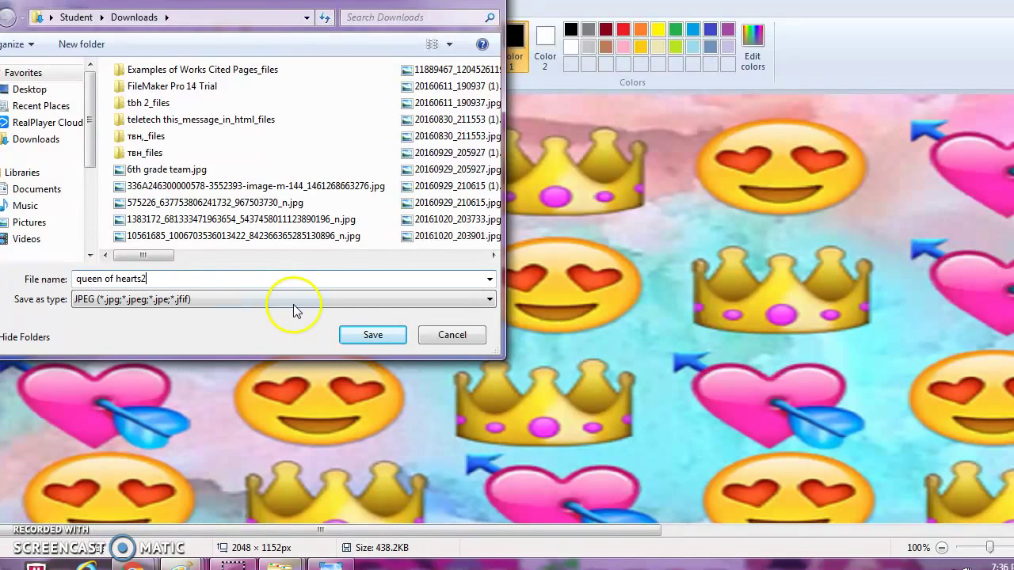
click(373, 335)
Step: Switch to the YouTube window, upload queen of hearts2.jpg from Downloads, found with the search "queen", and apply it as the channel art
mouse_move(133, 567)
mouse_move(143, 483)
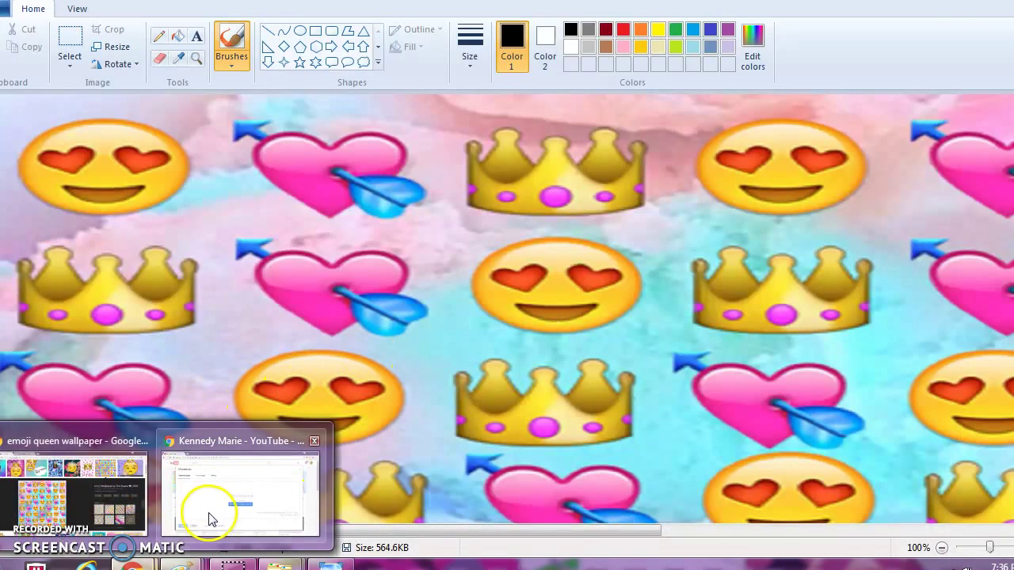
click(210, 519)
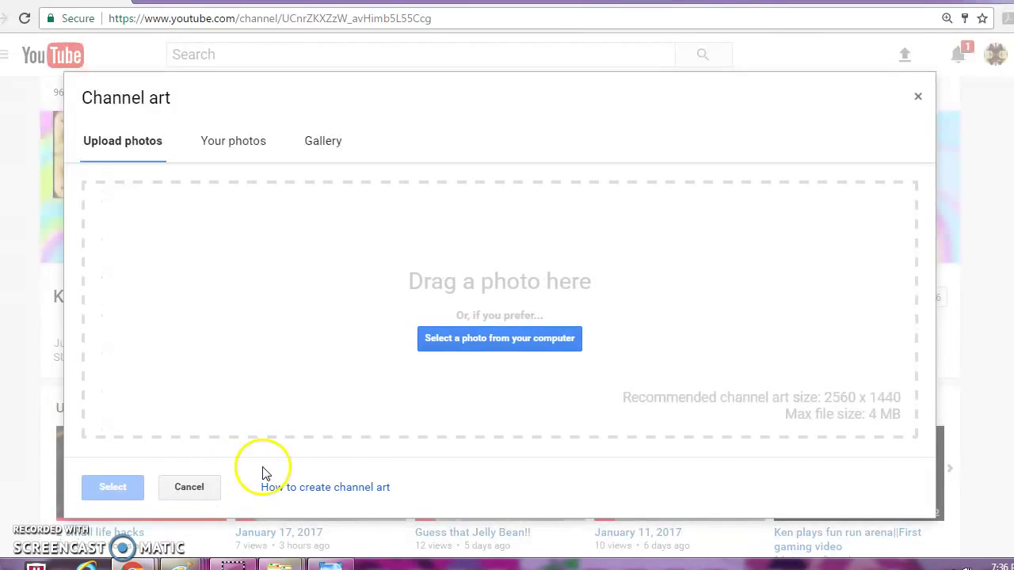
click(447, 340)
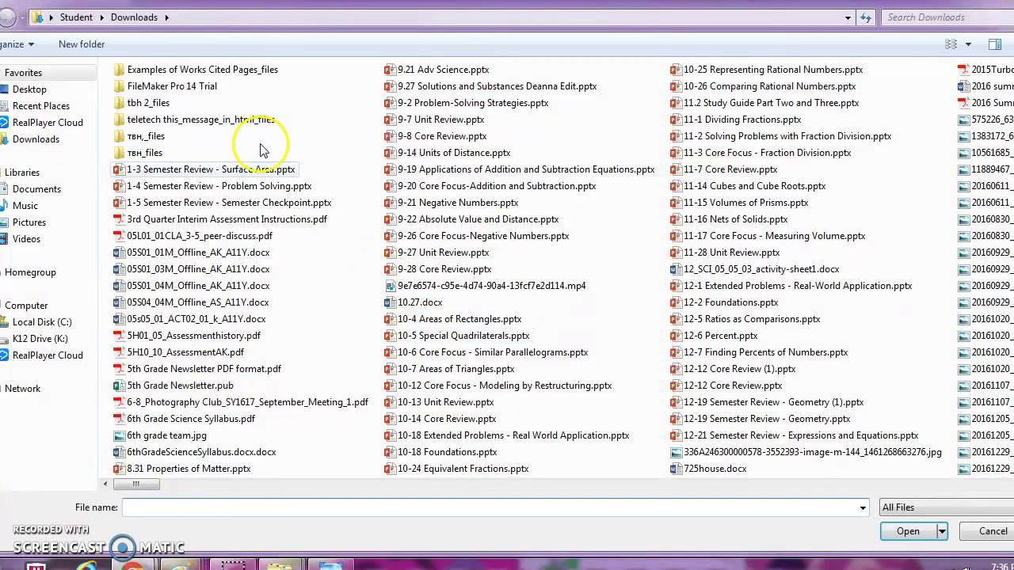
click(36, 139)
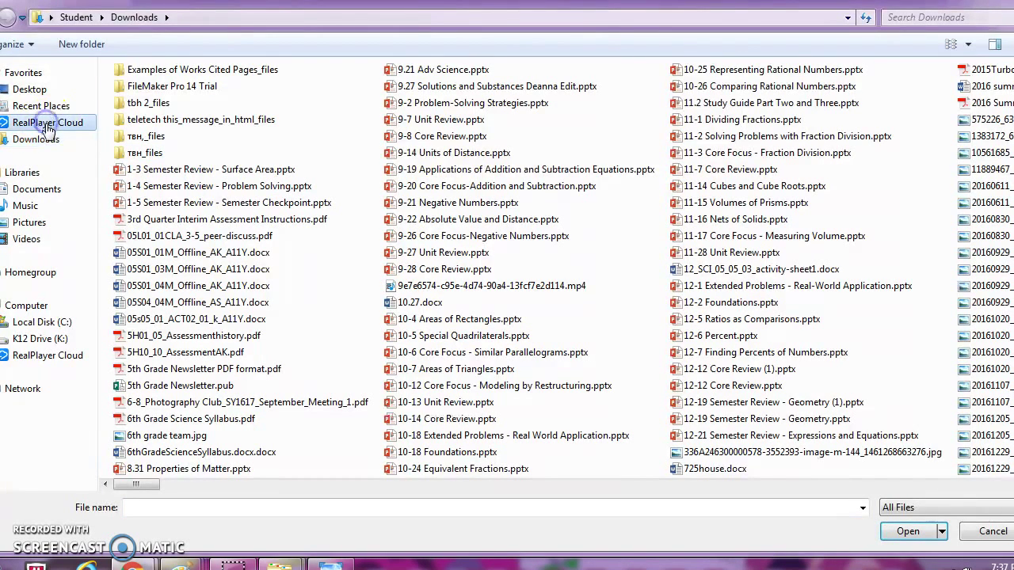
click(910, 16)
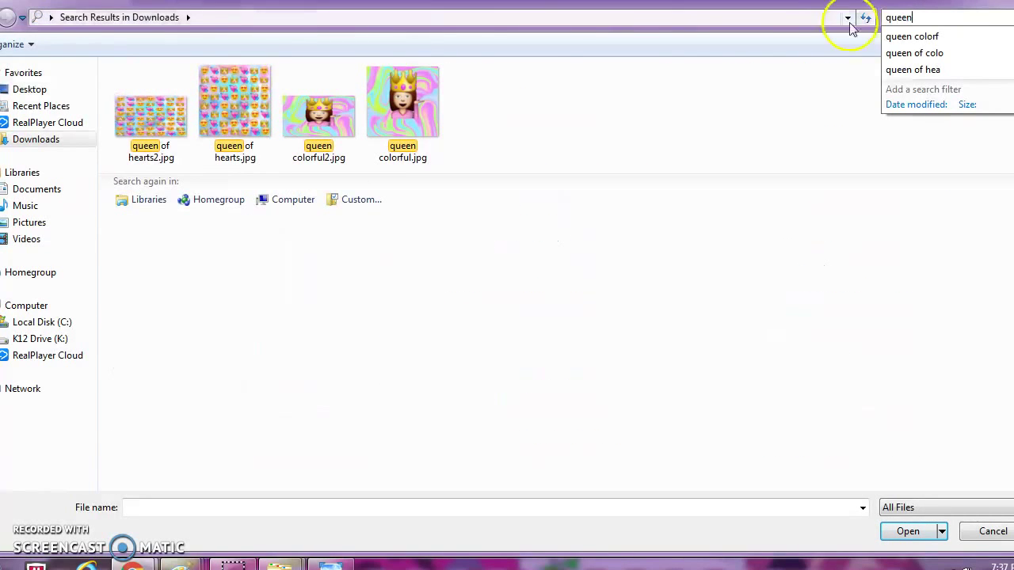
double_click(147, 125)
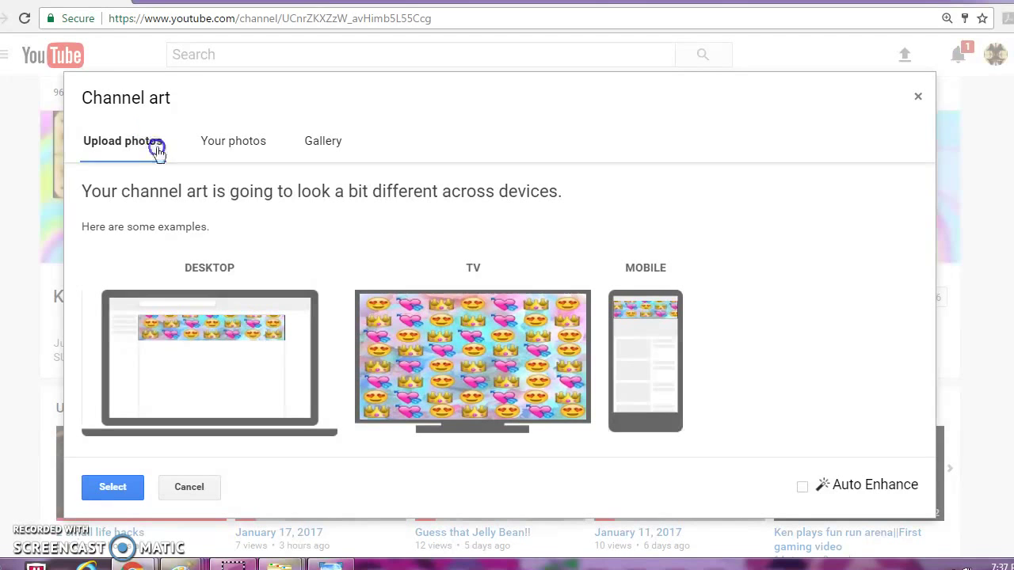
click(126, 475)
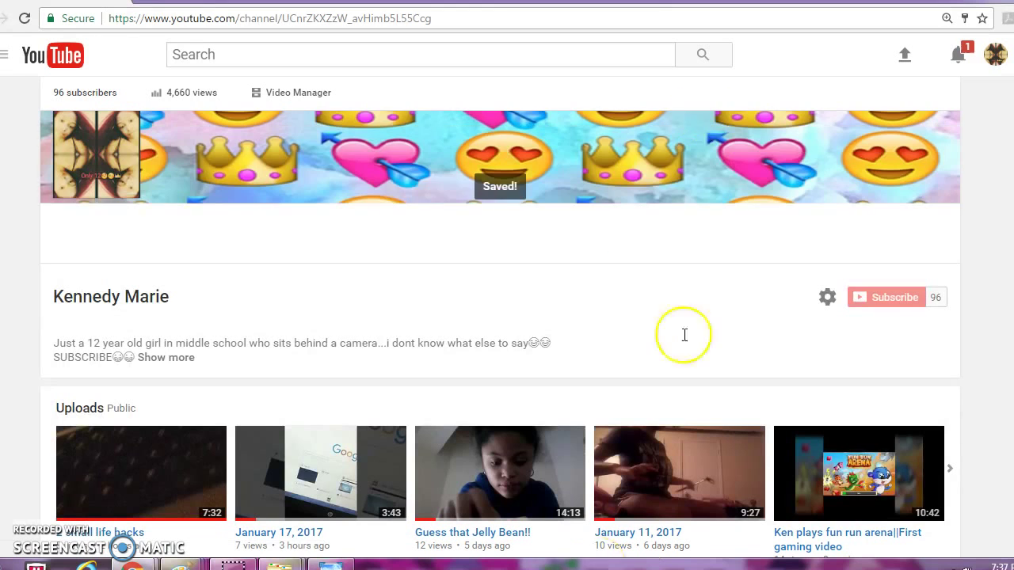
Step: Open the YouTube account menu
click(999, 56)
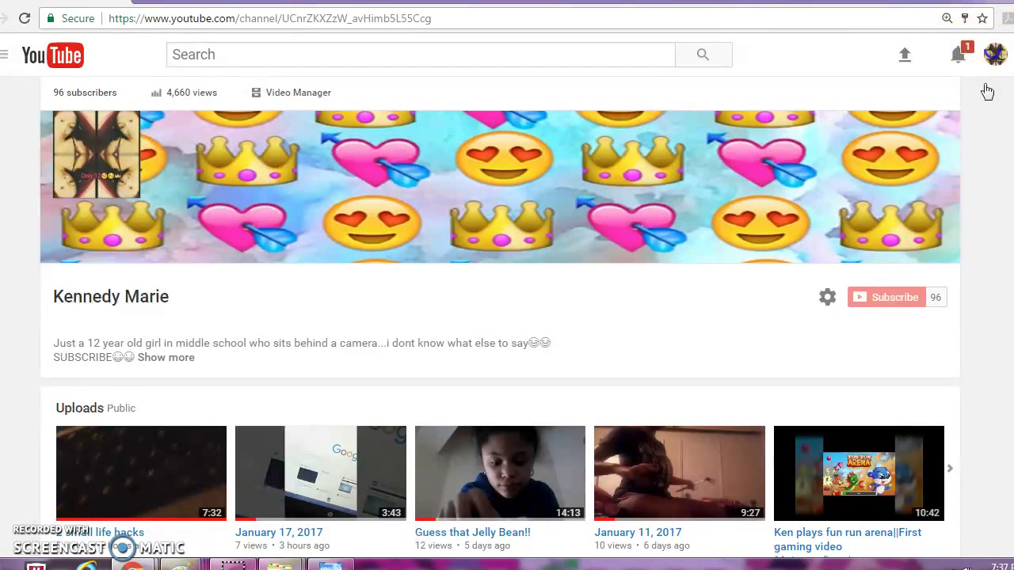